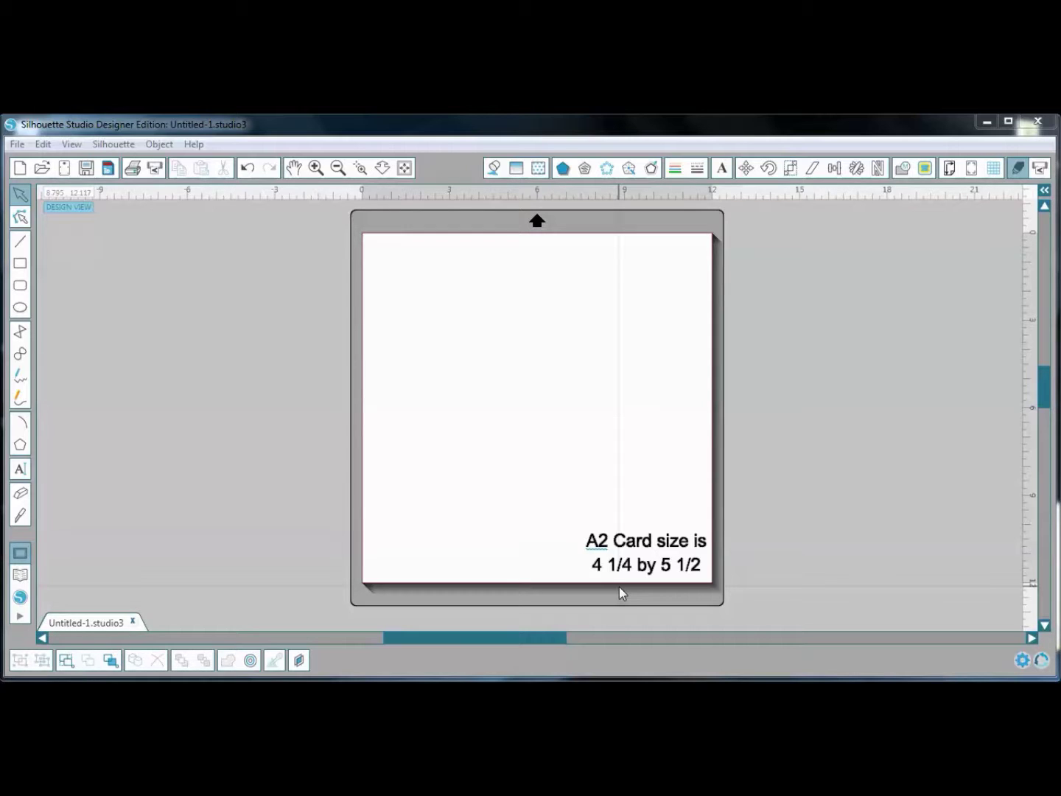
Draw a 4.429 × 5.455 in rectangle on the left of the page and select it
left_click(20, 264)
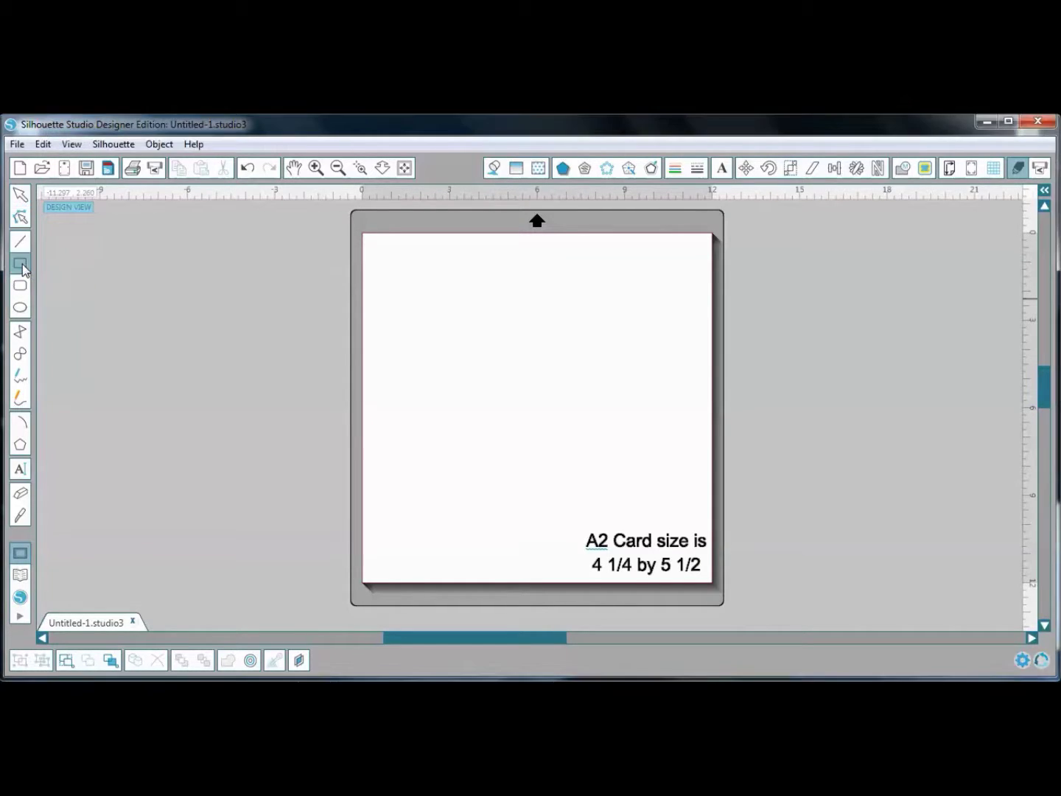
left_click_drag(421, 315, 549, 472)
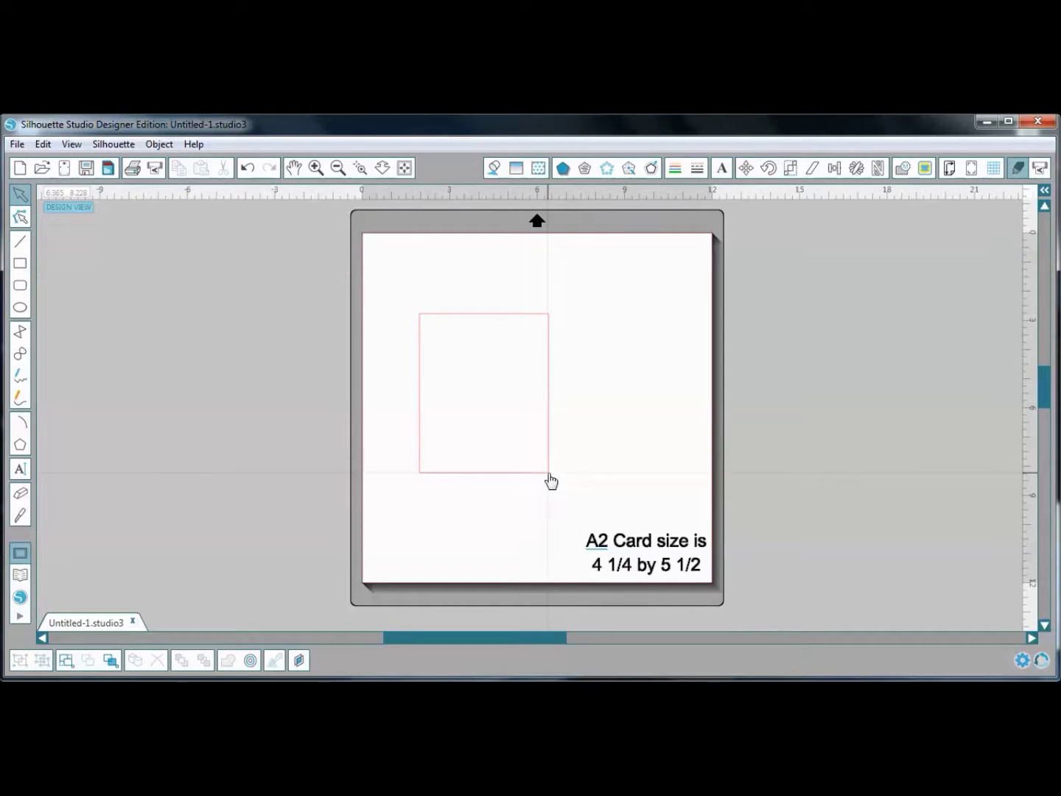
left_click(548, 475)
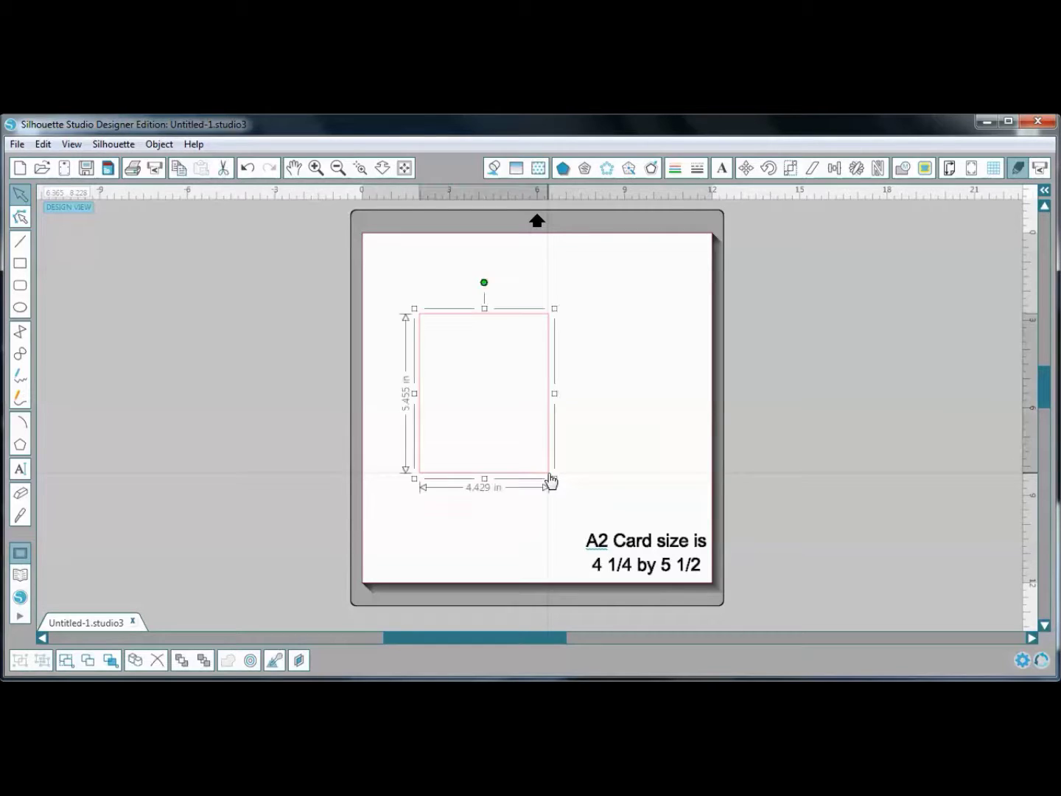
left_click(792, 169)
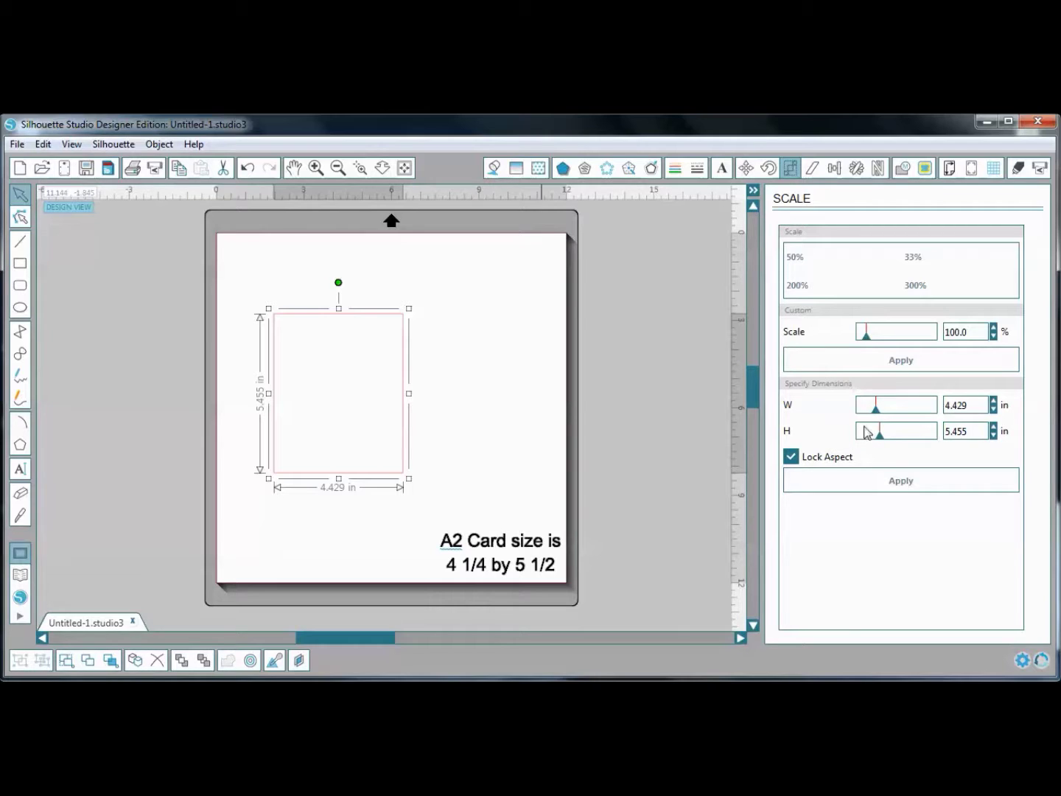
Unlock the aspect ratio and resize the rectangle to 4 in wide by 5.25 in high
left_click(792, 459)
left_click(793, 458)
left_click_drag(984, 405, 932, 410)
type("4")
key("Return")
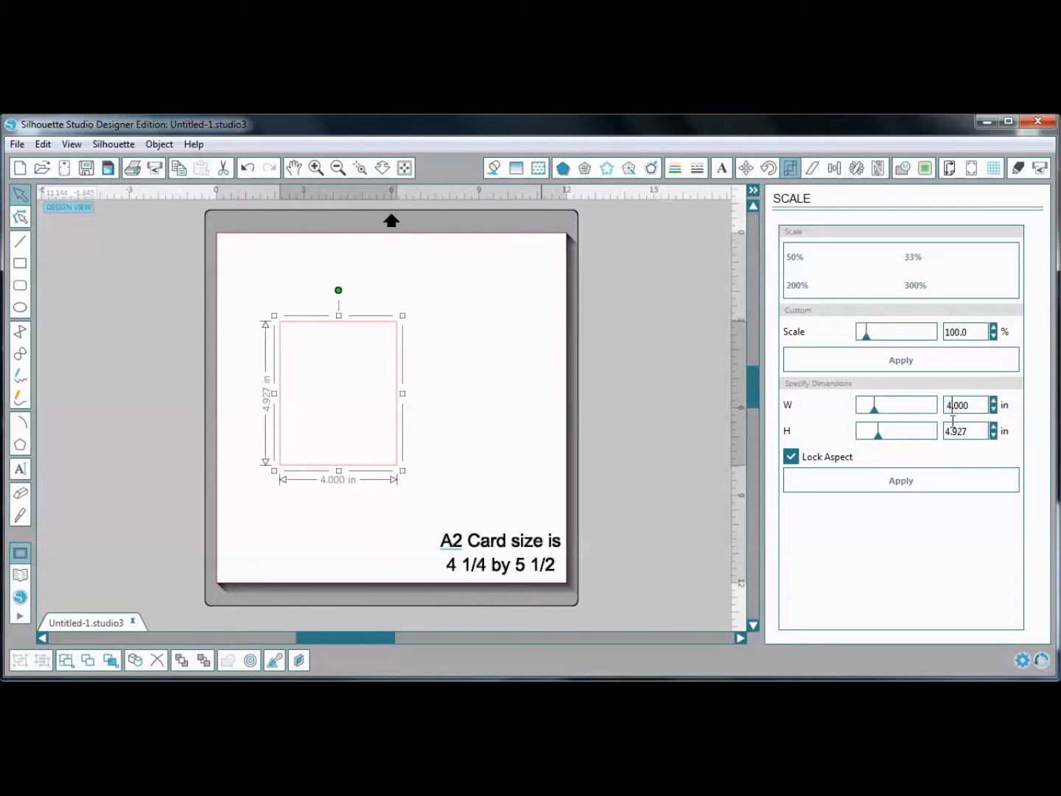
left_click(792, 458)
left_click_drag(975, 430, 930, 428)
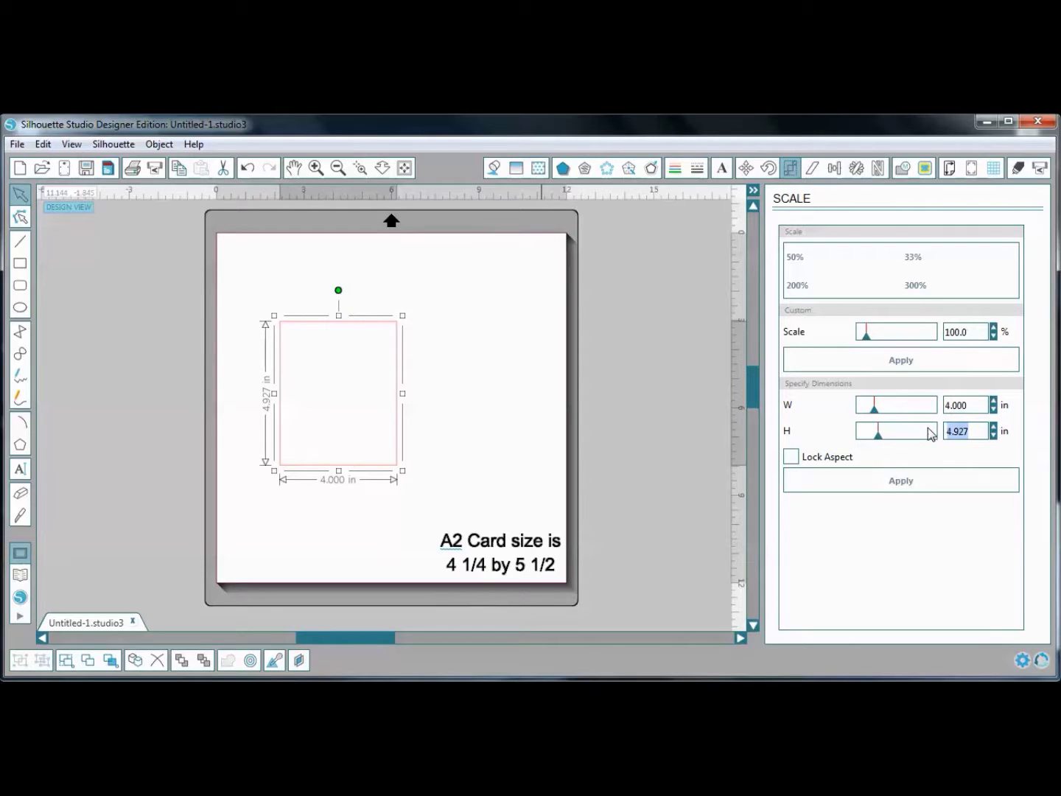
type("5.25")
left_click(896, 481)
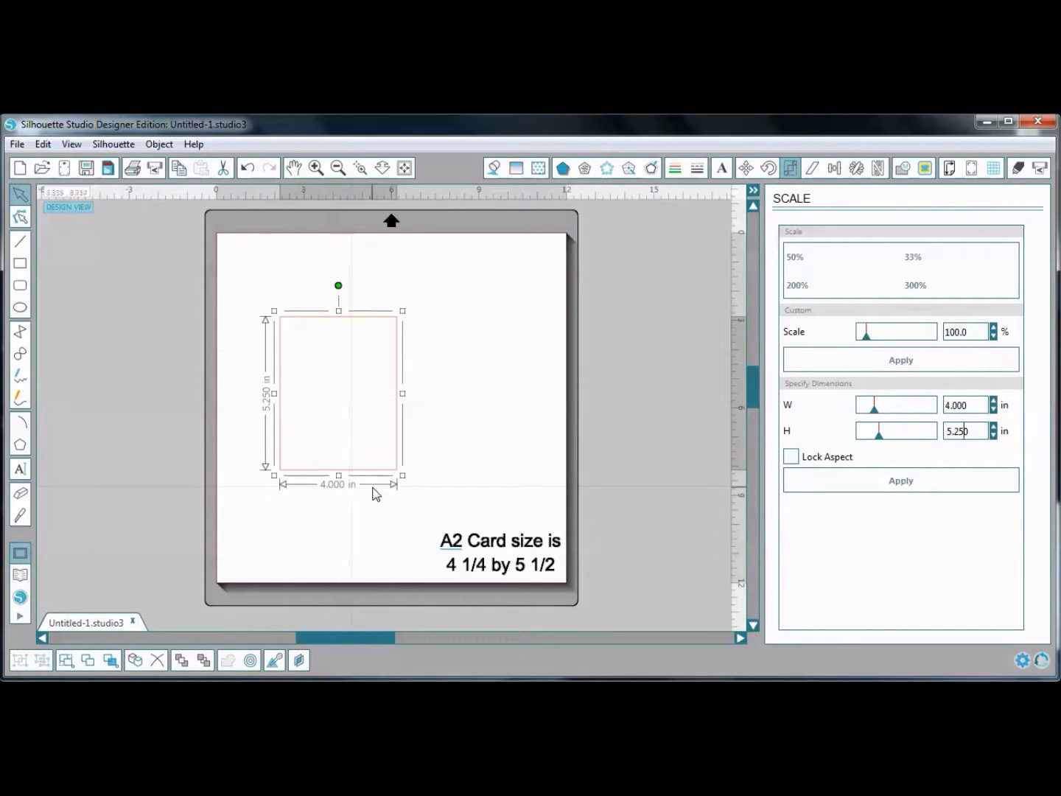
Type 126458 as a text object beside the rectangle and break it into separate digits
left_click(486, 445)
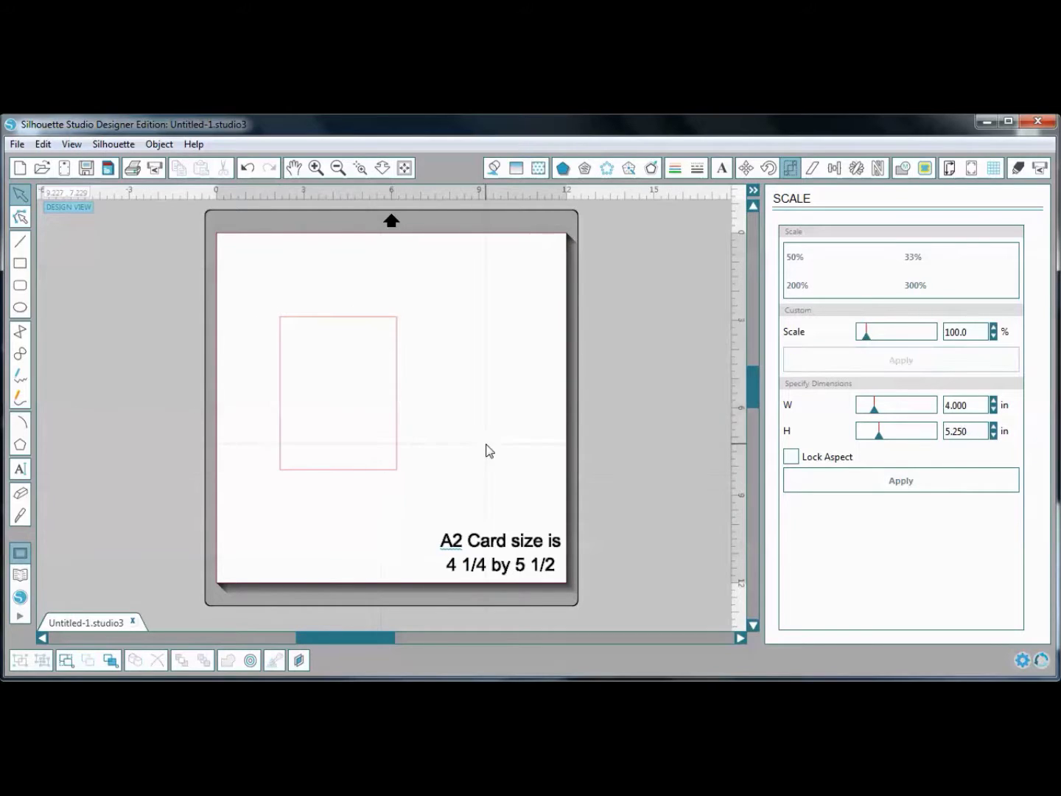
left_click(20, 470)
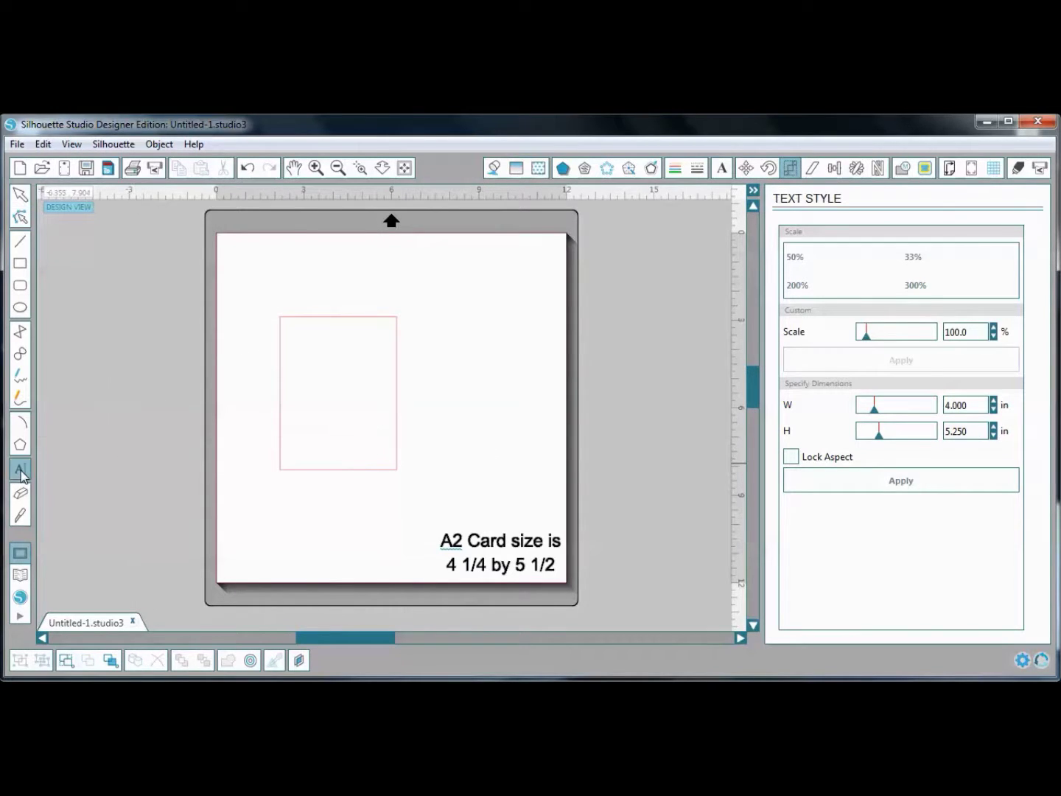
left_click(424, 344)
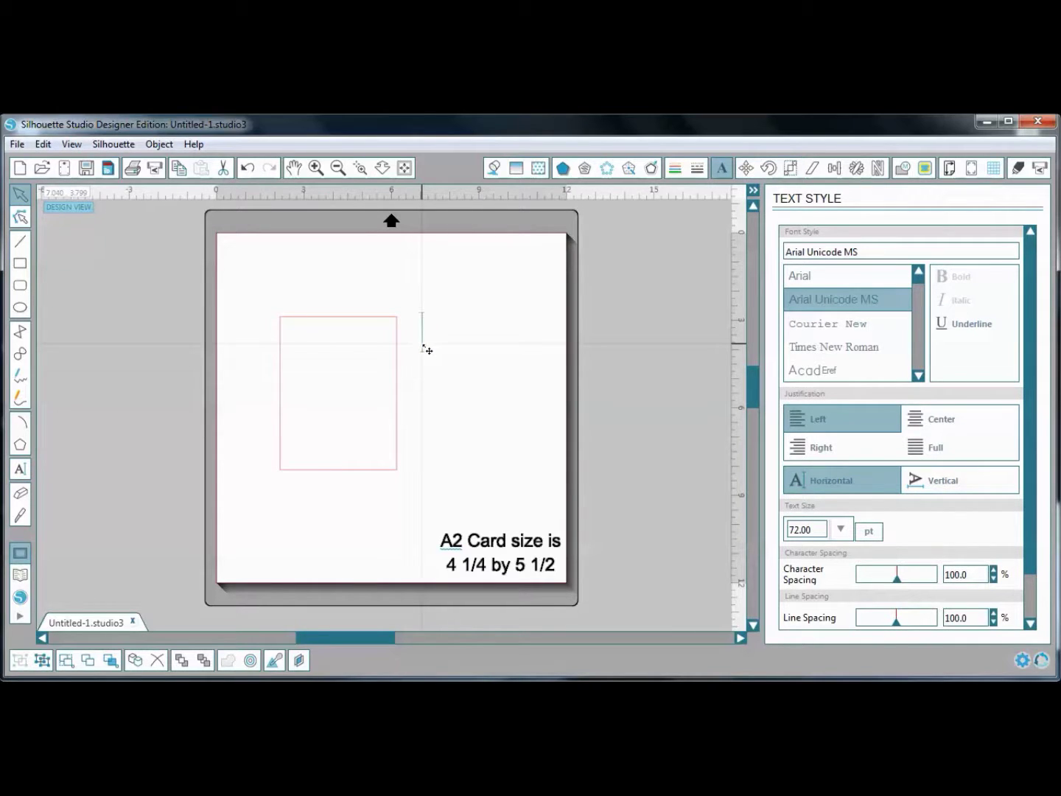
type("126458")
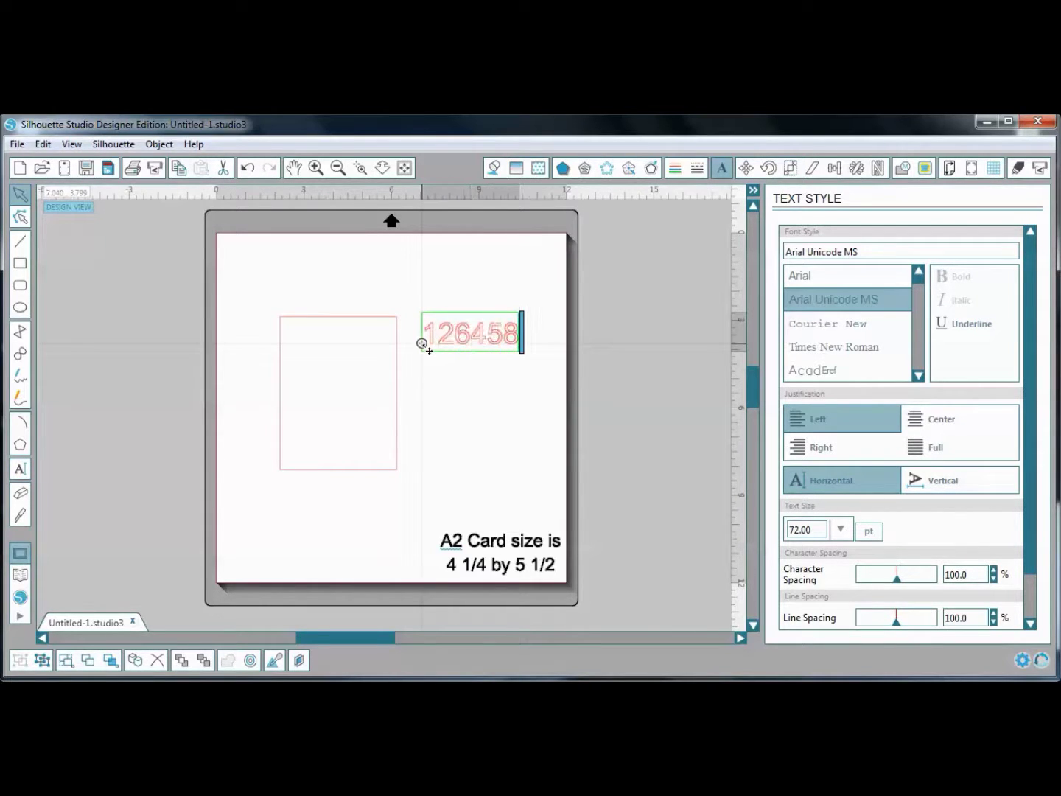
left_click(479, 382)
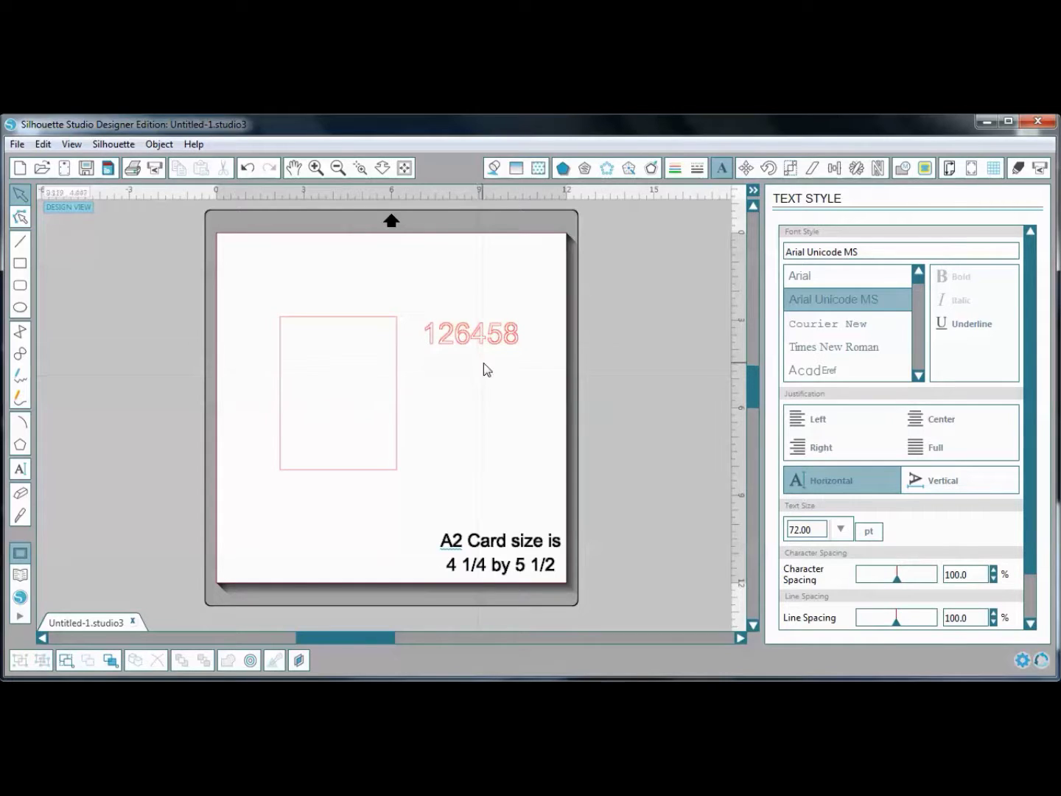
left_click(481, 342)
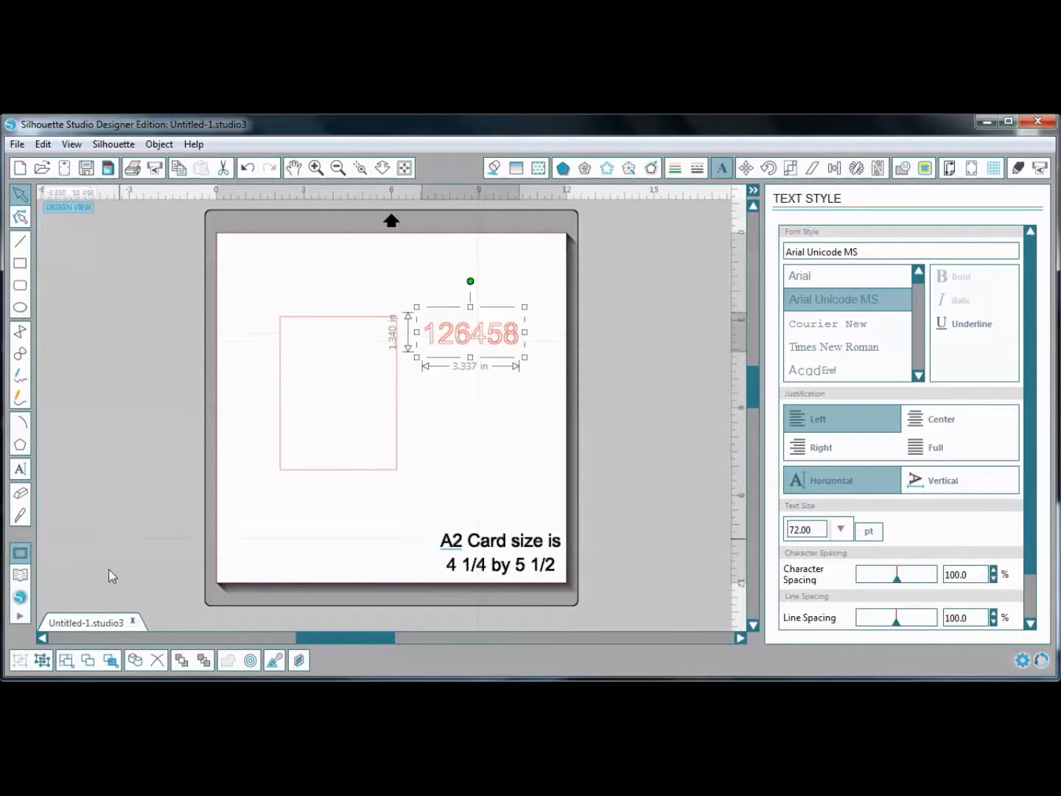
left_click(44, 662)
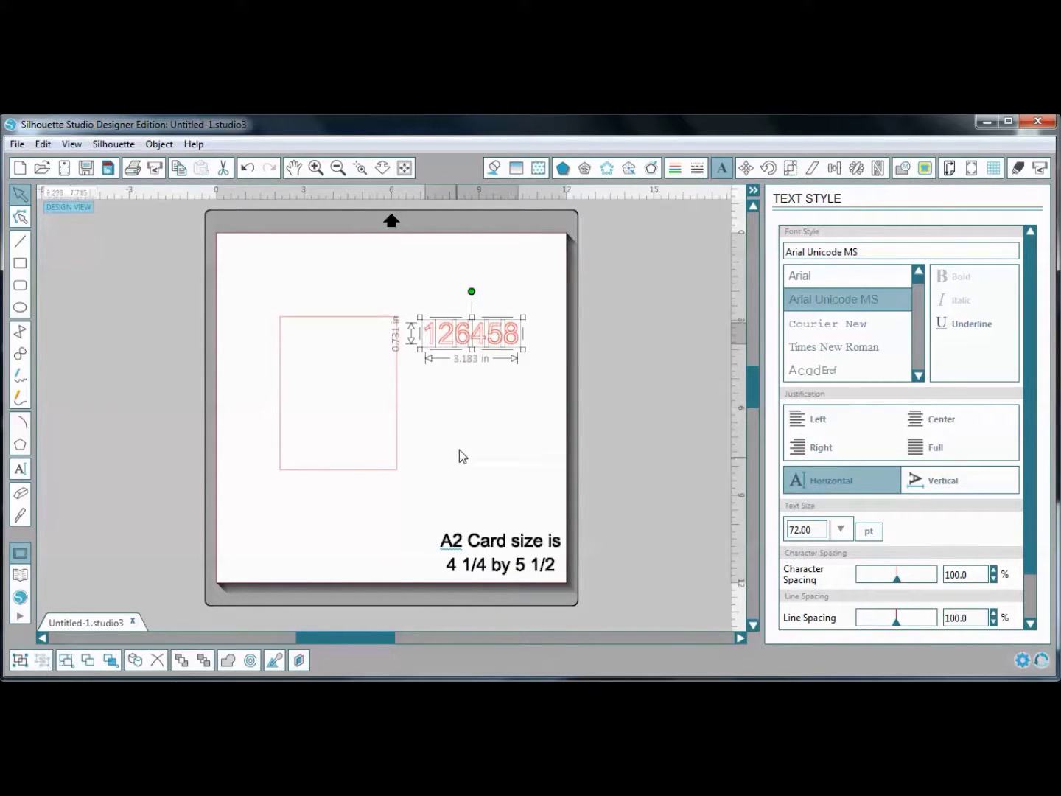
left_click(435, 342)
Move the 1, 2, 6 and 4 into the rectangle, tilting the 1, 2 and 4
left_click_drag(433, 346, 317, 358)
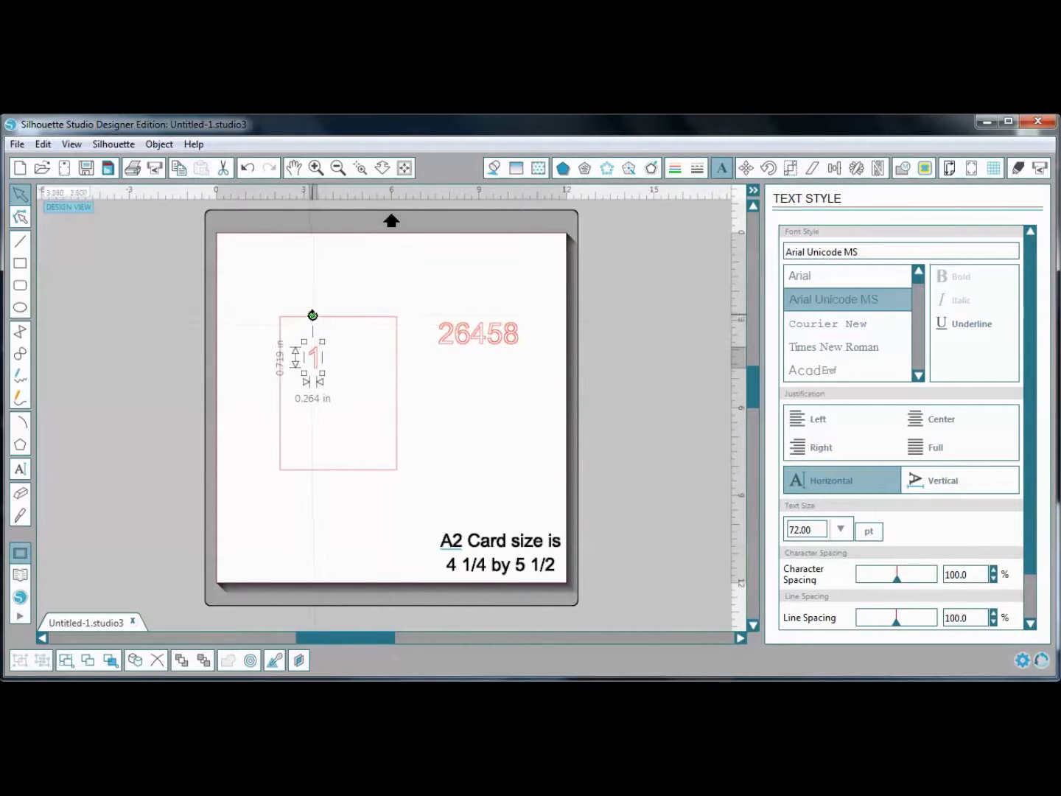
left_click_drag(308, 313, 288, 324)
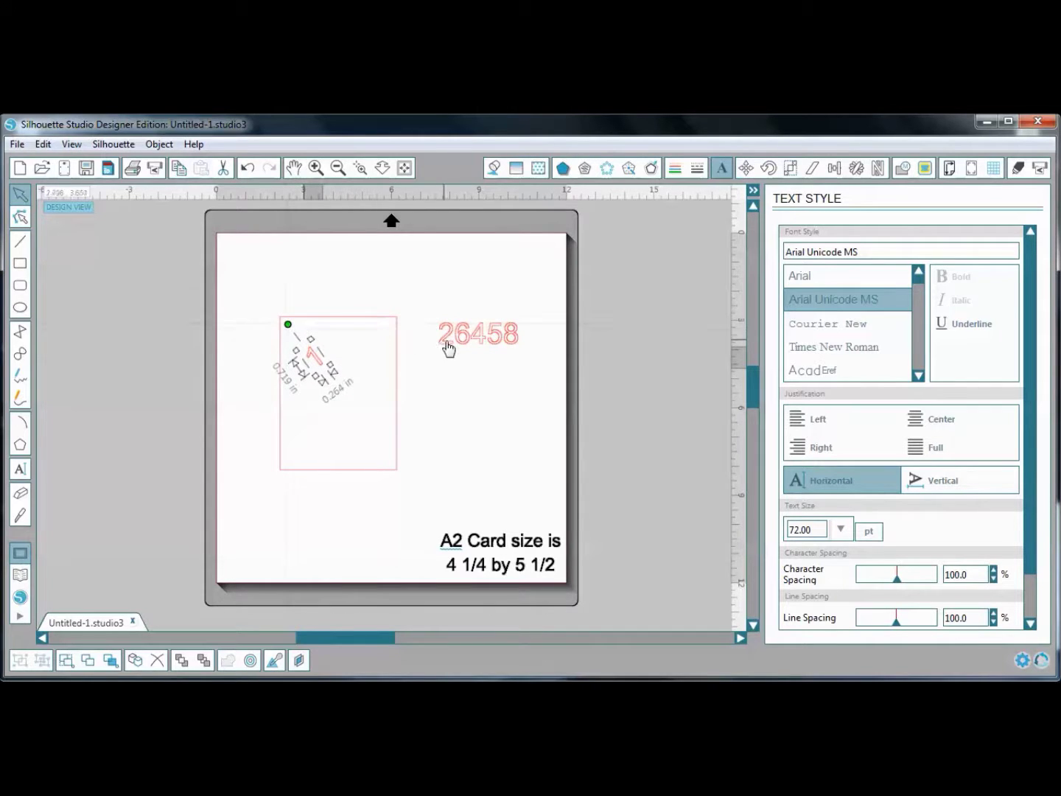
left_click_drag(447, 349, 368, 355)
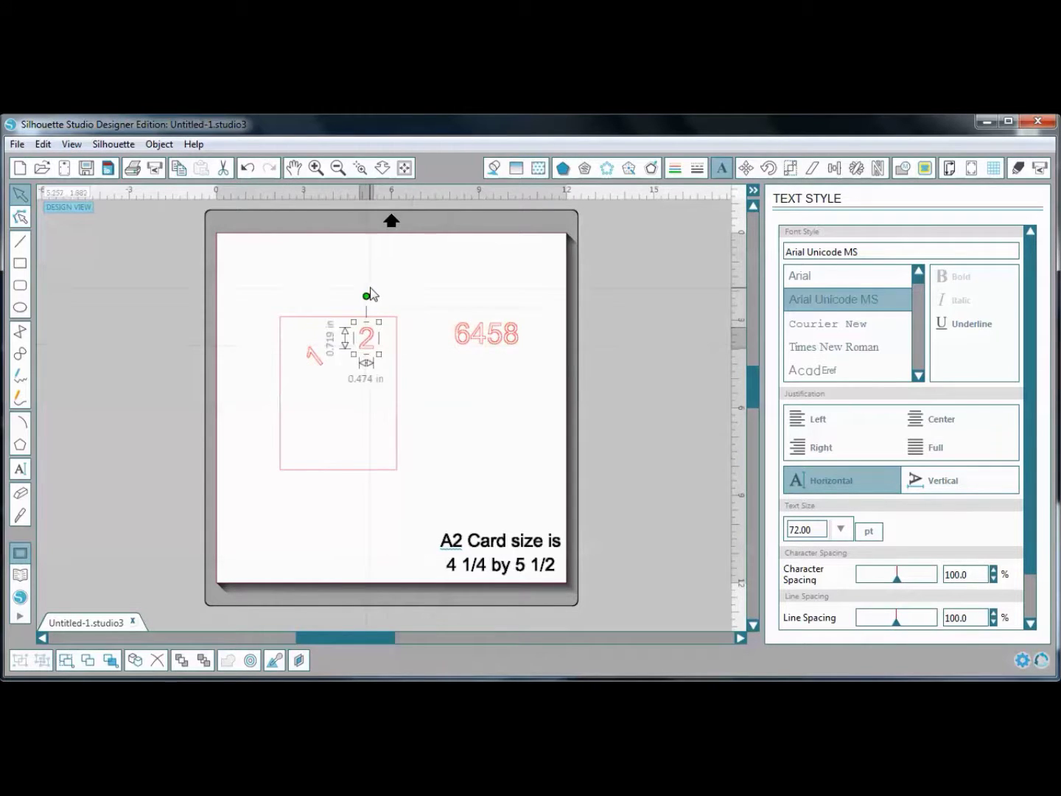
left_click_drag(366, 296, 403, 308)
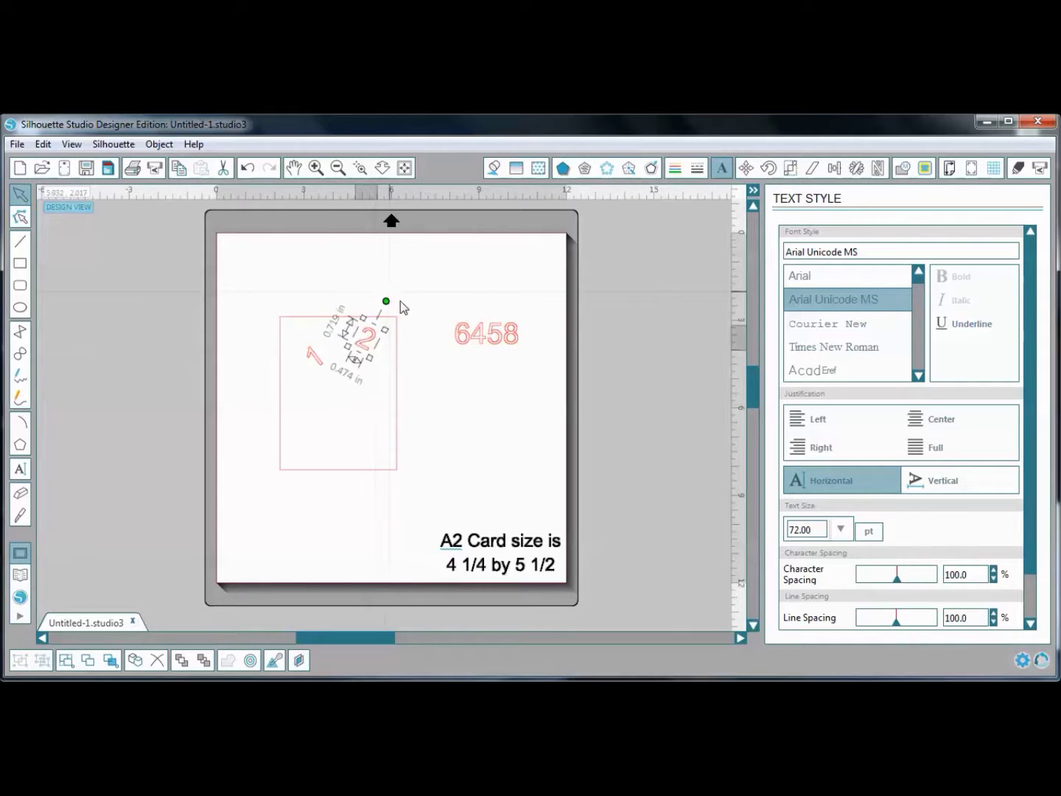
left_click_drag(461, 344, 374, 387)
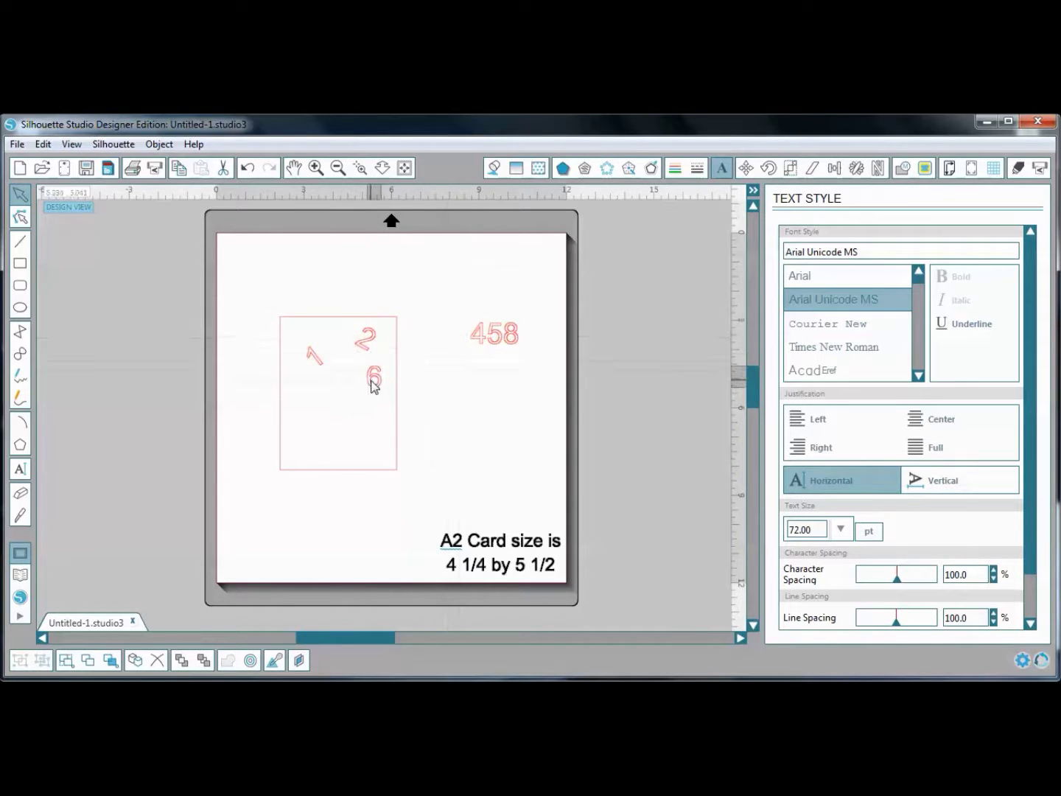
left_click_drag(476, 338, 325, 318)
left_click_drag(496, 345, 344, 409)
Place the 5 and the 8 inside the rectangle at slight tilts
left_click_drag(343, 348, 355, 353)
left_click_drag(344, 403, 337, 399)
left_click_drag(514, 344, 330, 347)
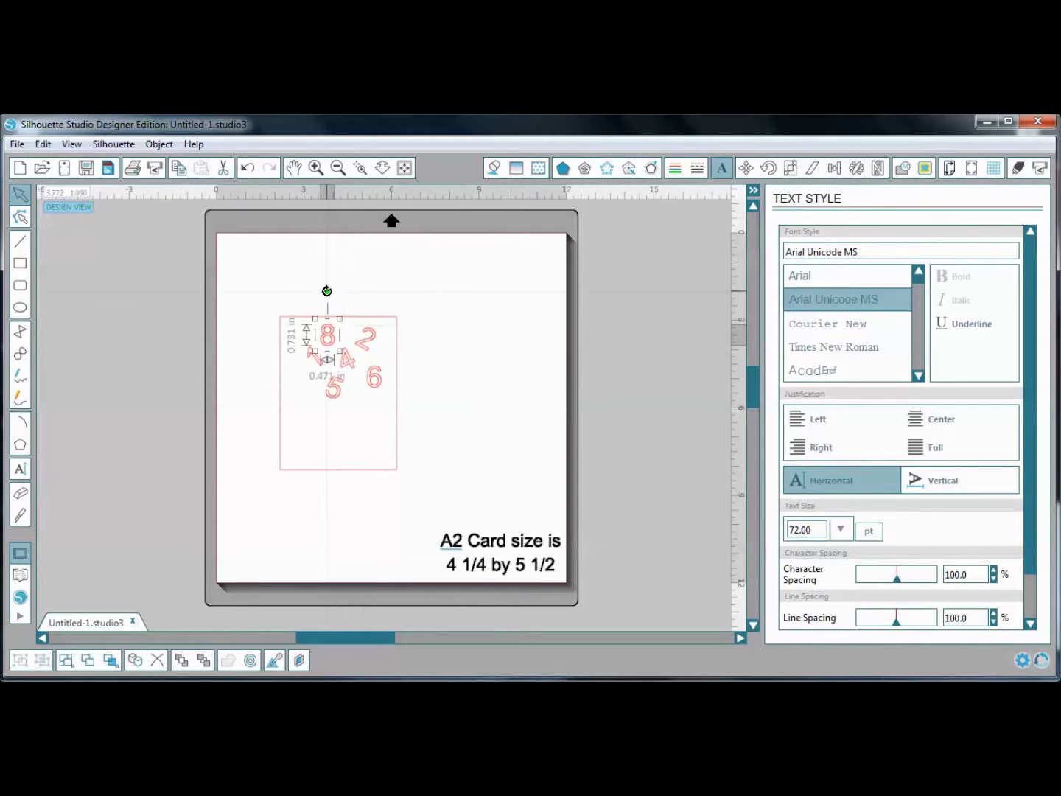
left_click(328, 295)
left_click(333, 340)
left_click_drag(328, 294, 338, 295)
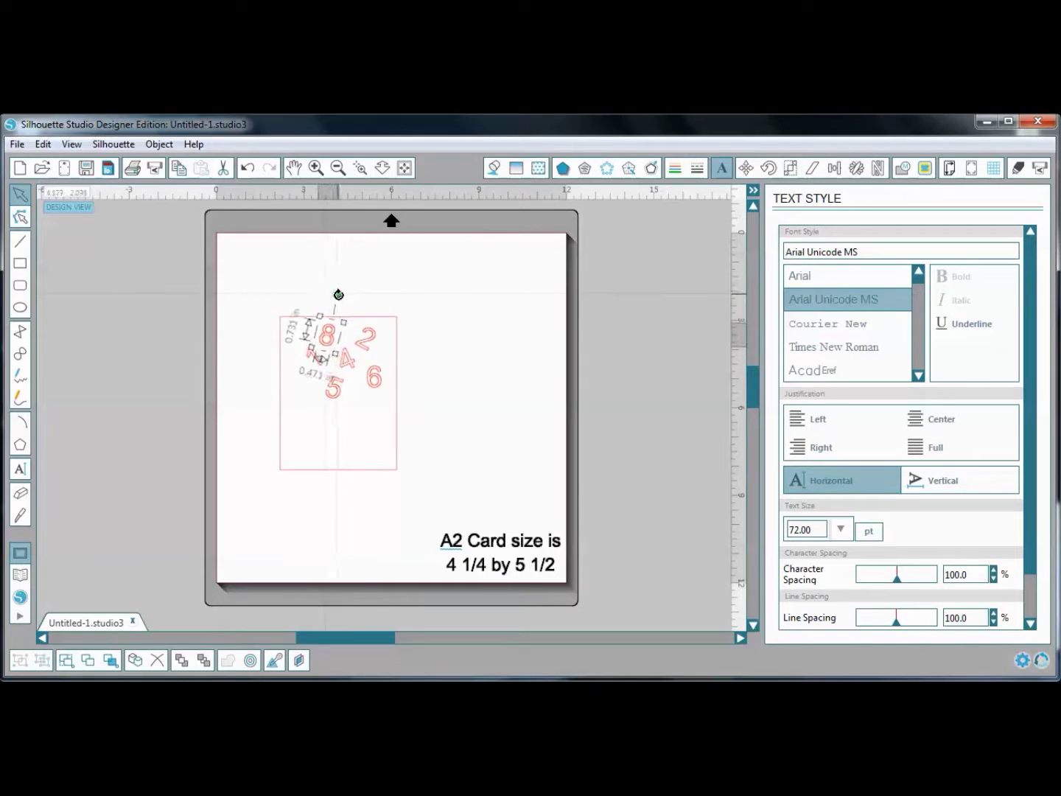
left_click(481, 388)
Add a new text object reading 10 to the right of the rectangle
left_click(26, 474)
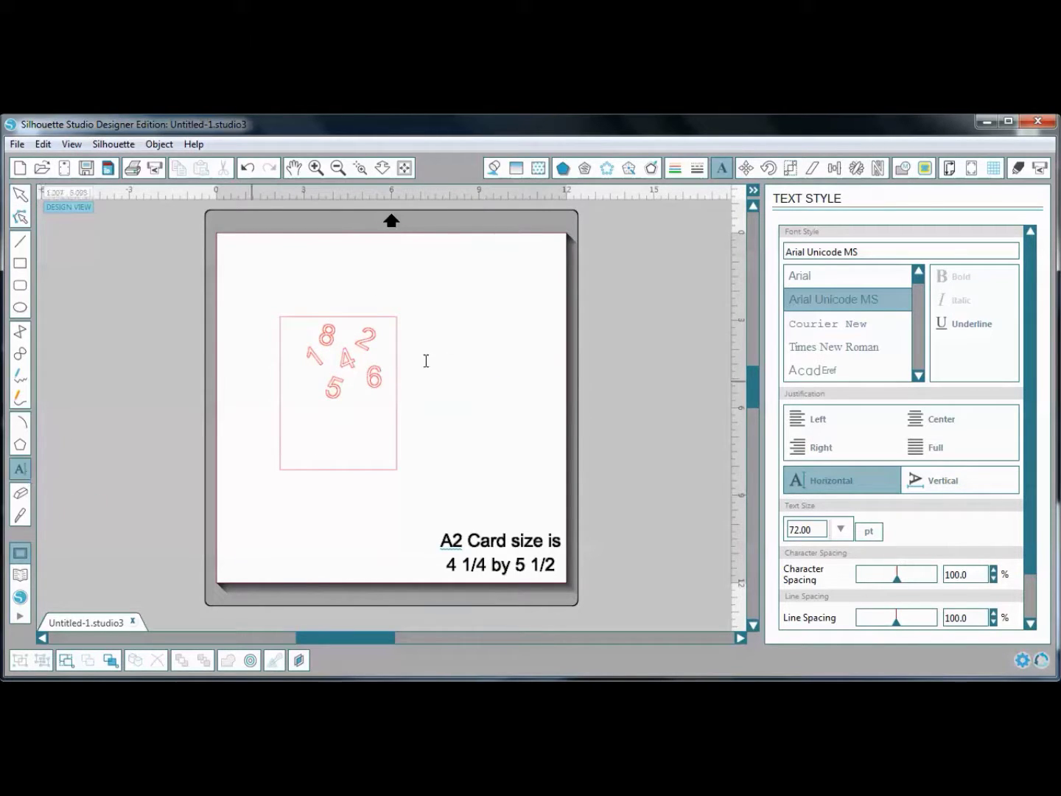
left_click(434, 381)
type("10")
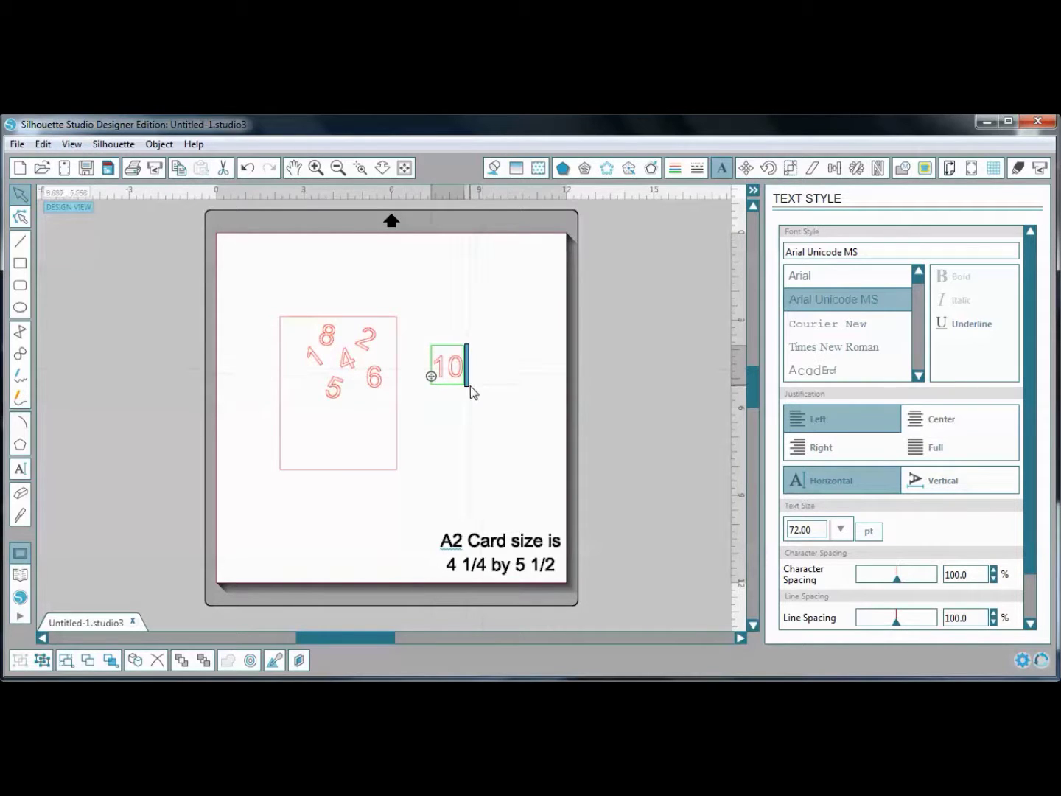
left_click(470, 387)
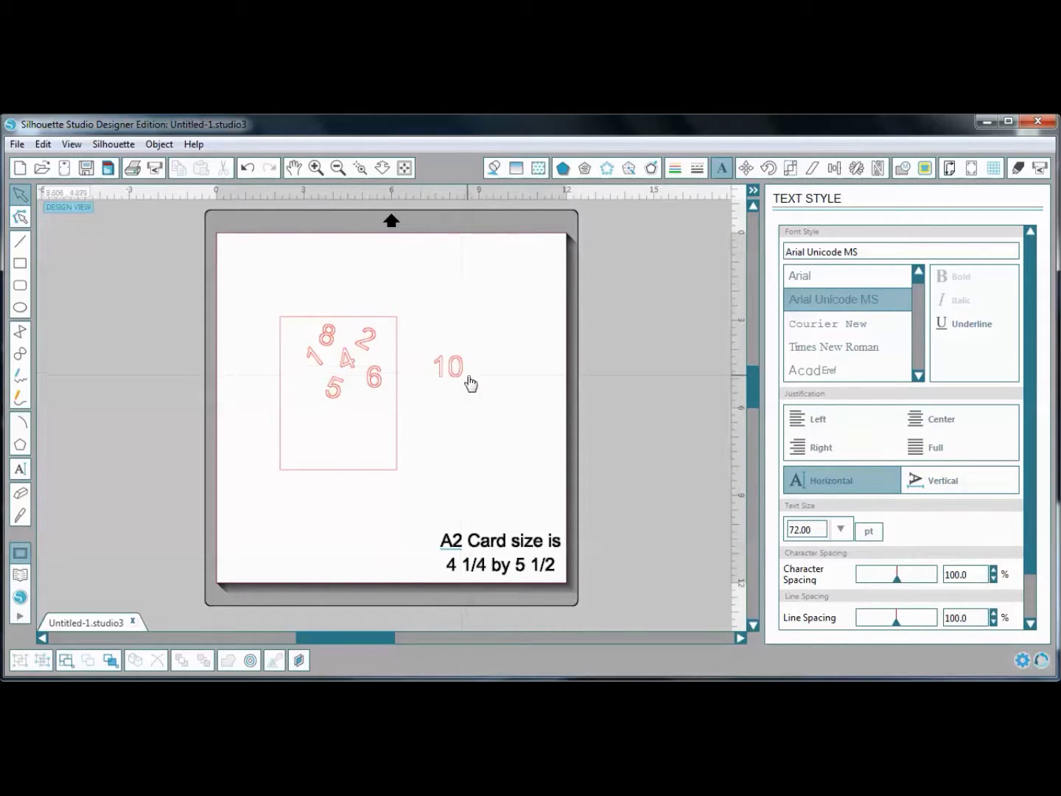
left_click(468, 381)
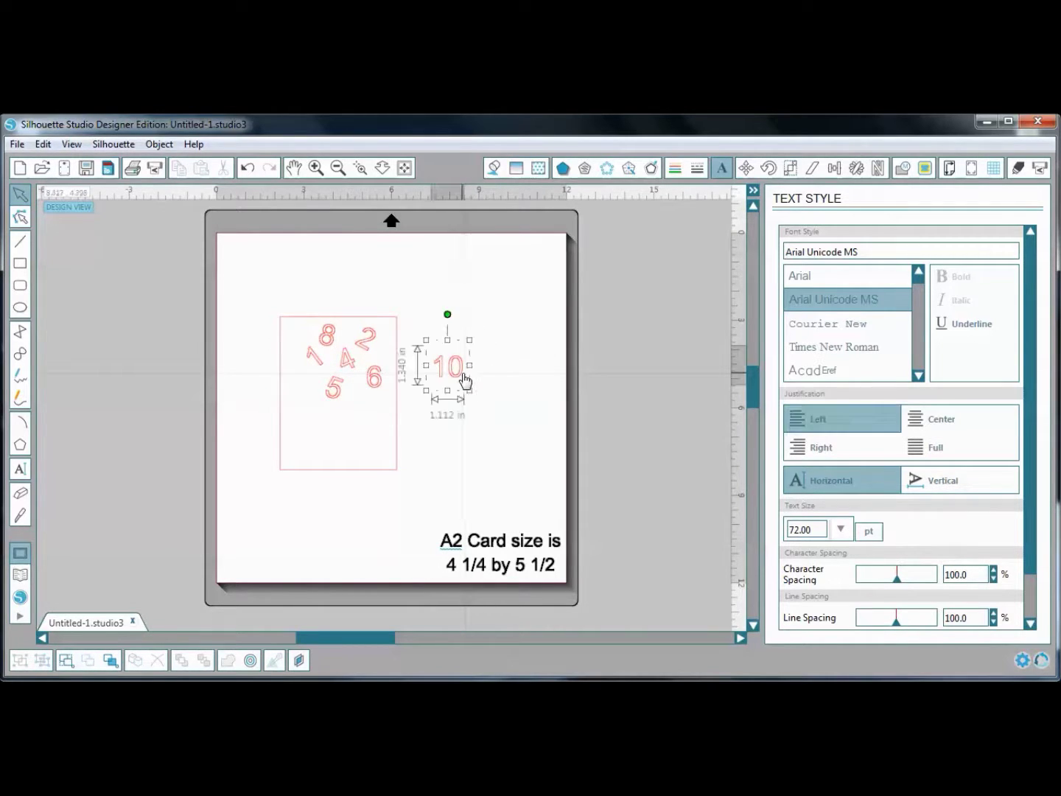
Set the 10 in Berlin Sans FB Demi and enlarge it
left_click(918, 377)
left_click_drag(920, 378, 921, 378)
left_click(870, 352)
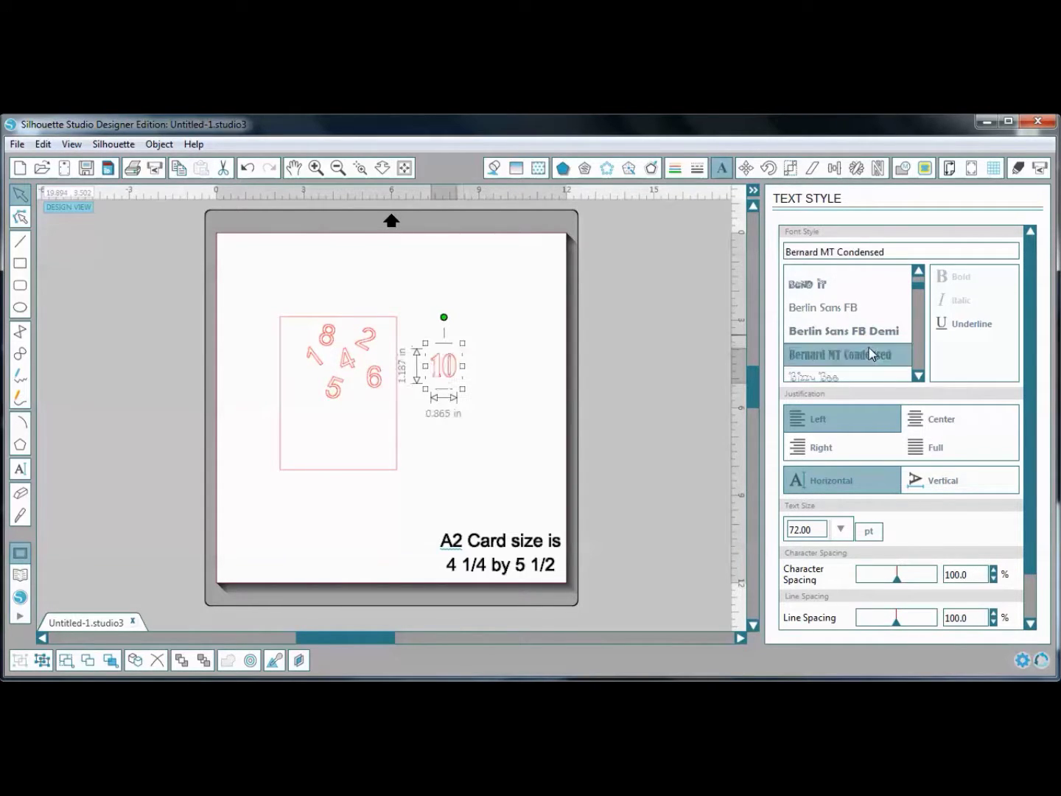
left_click(845, 331)
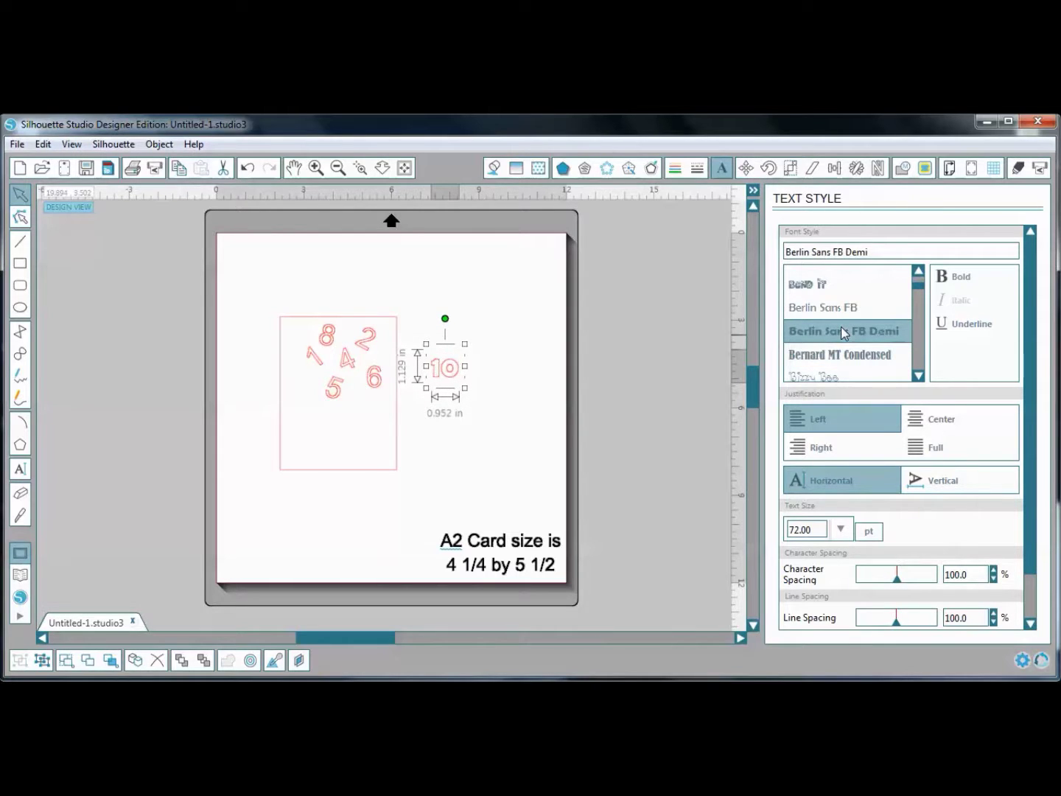
left_click(501, 405)
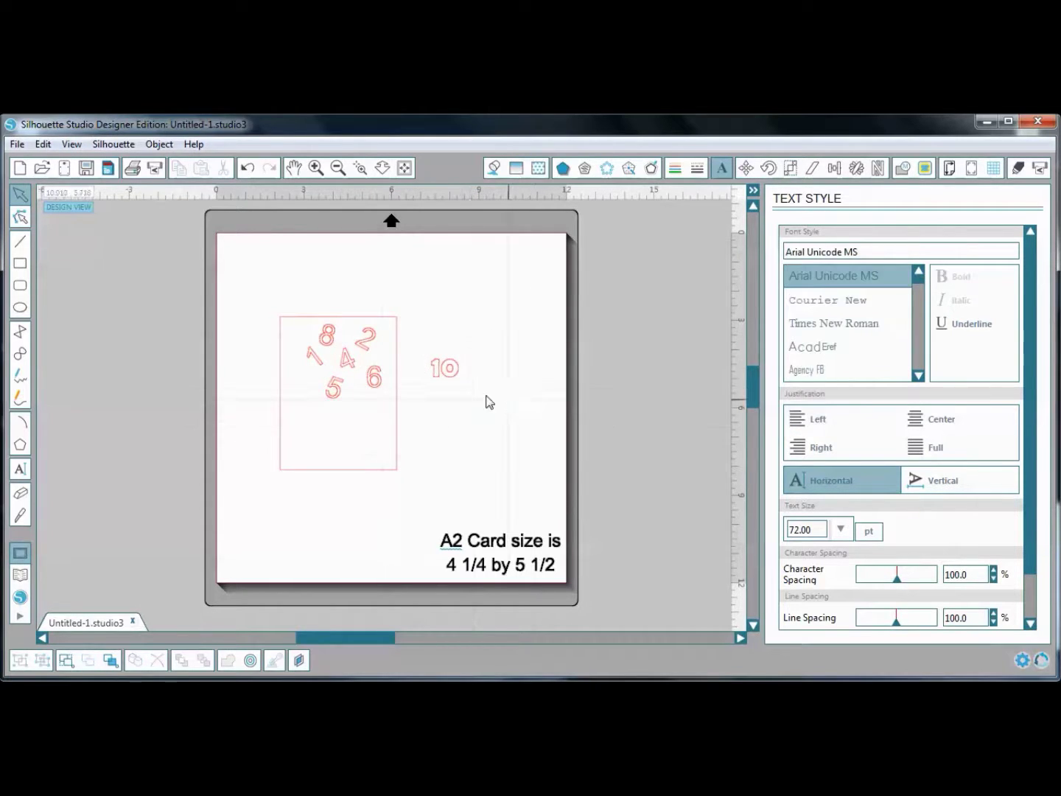
left_click(428, 372)
left_click_drag(467, 392, 487, 401)
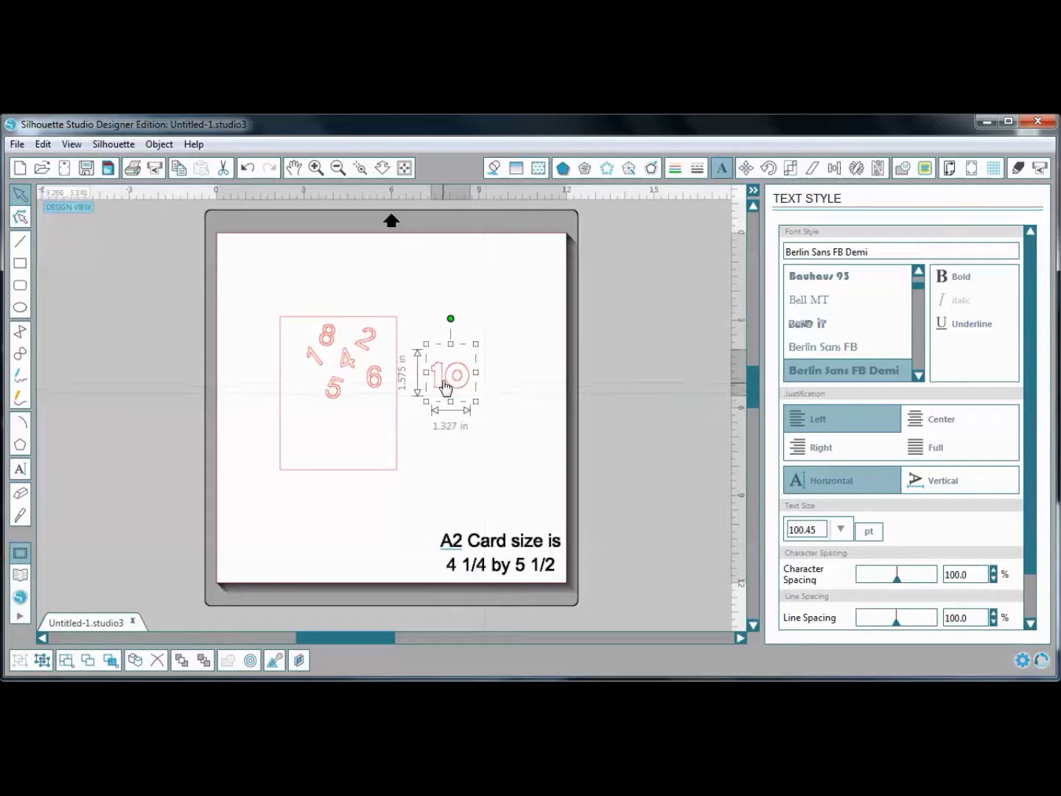
Change the 10's text size, resize it, and move it into the card below the digits
double_click(469, 385)
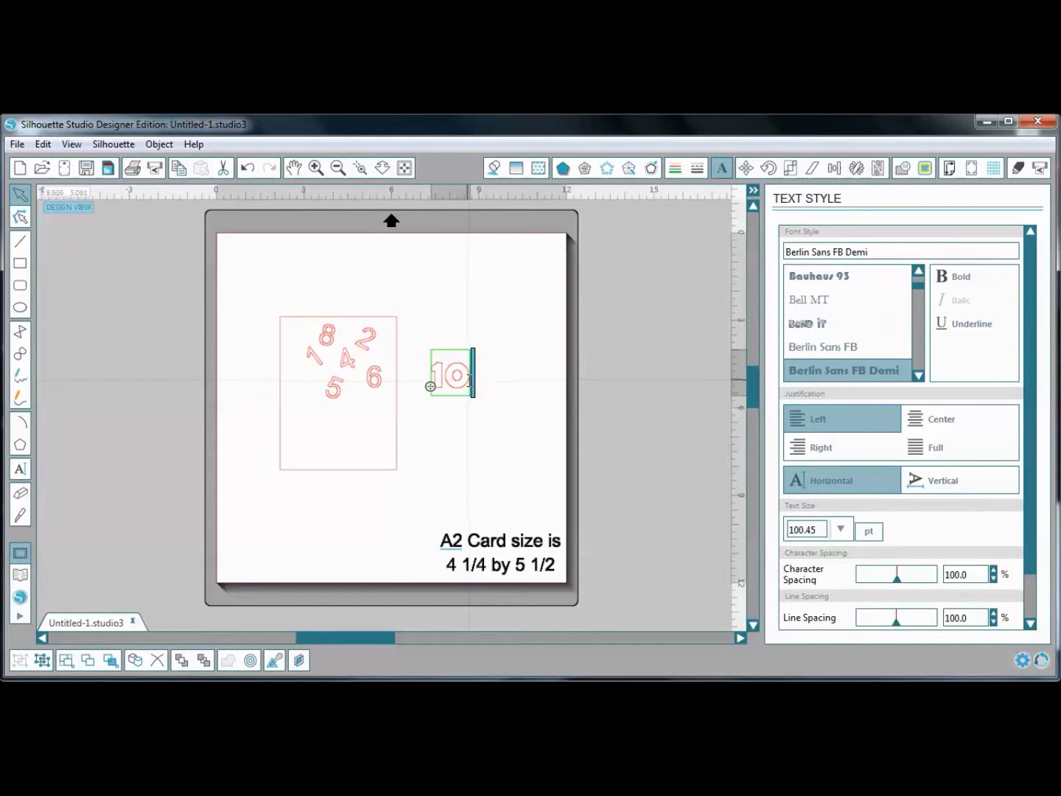
left_click_drag(469, 380, 431, 375)
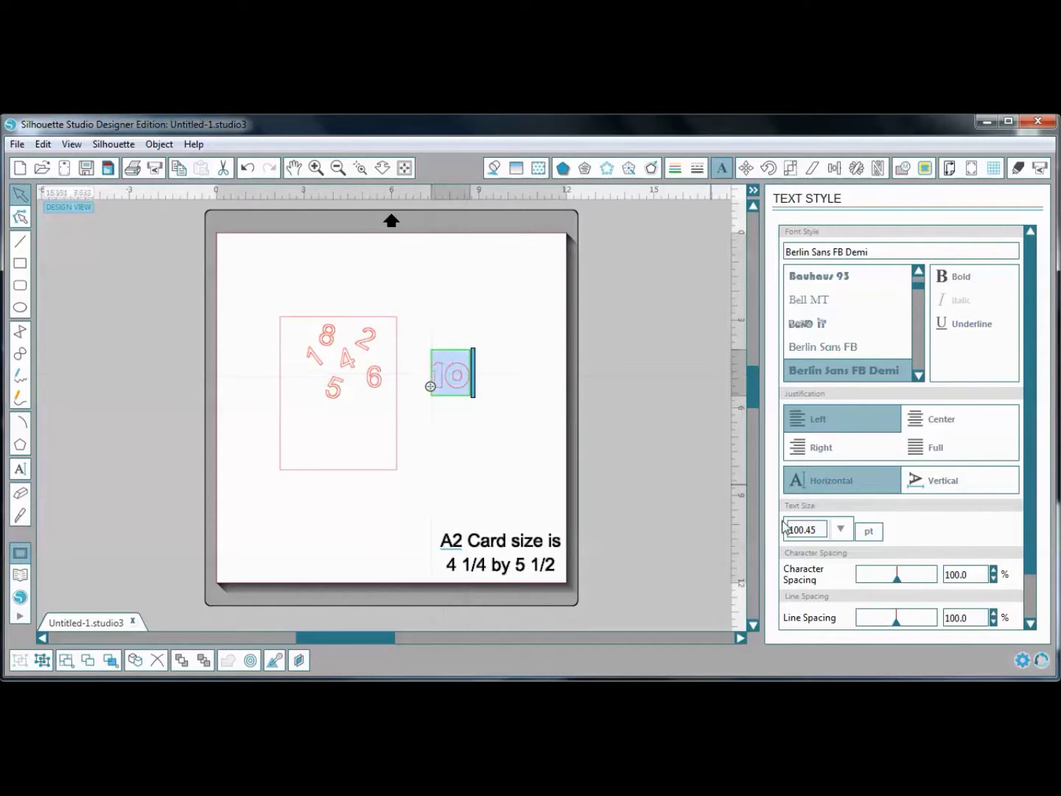
left_click_drag(819, 528, 781, 525)
left_click(780, 528)
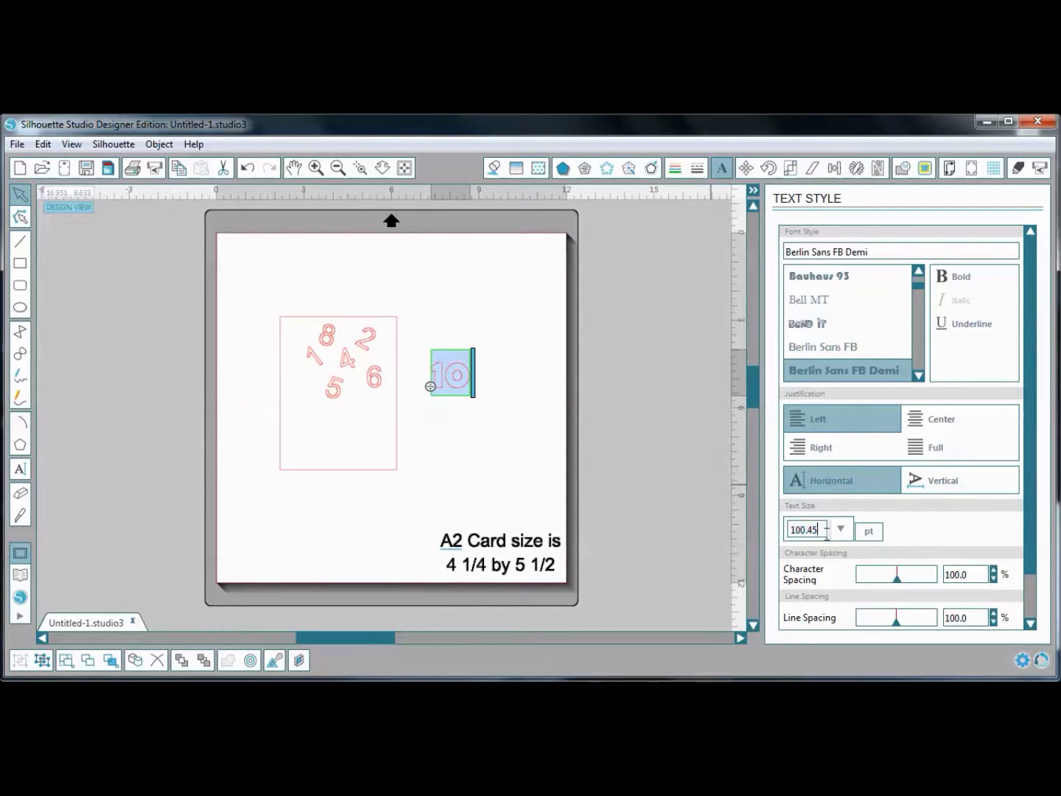
left_click(471, 435)
left_click(441, 375)
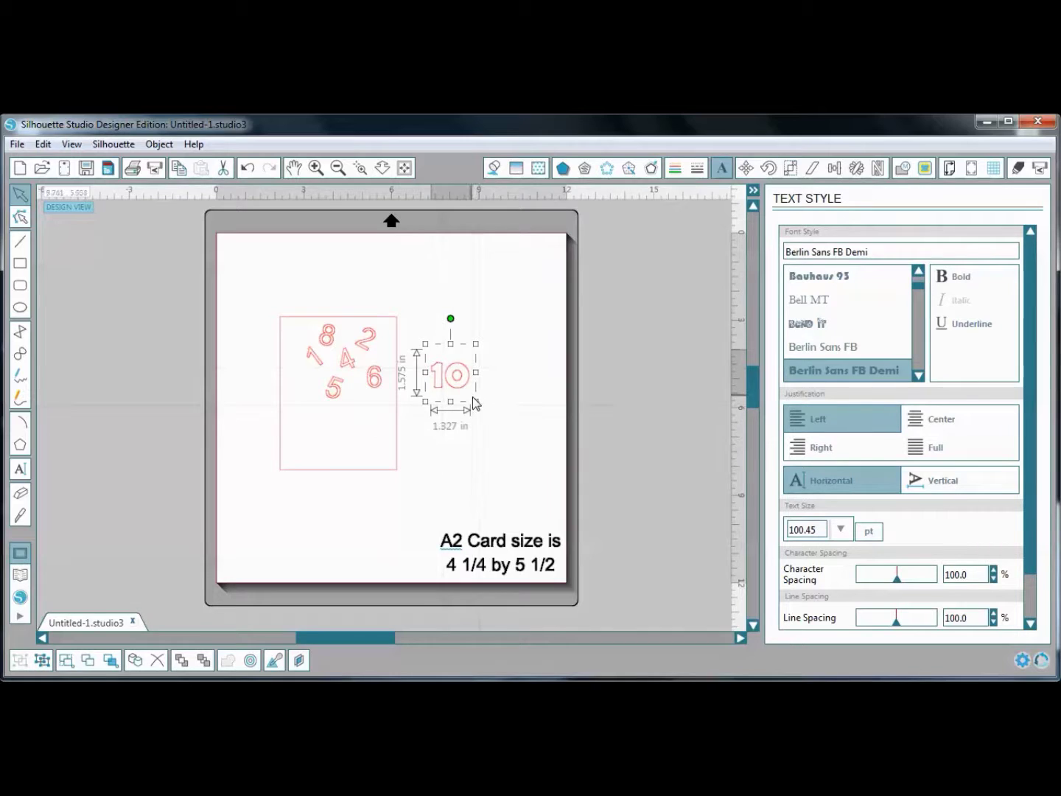
left_click_drag(476, 401, 505, 426)
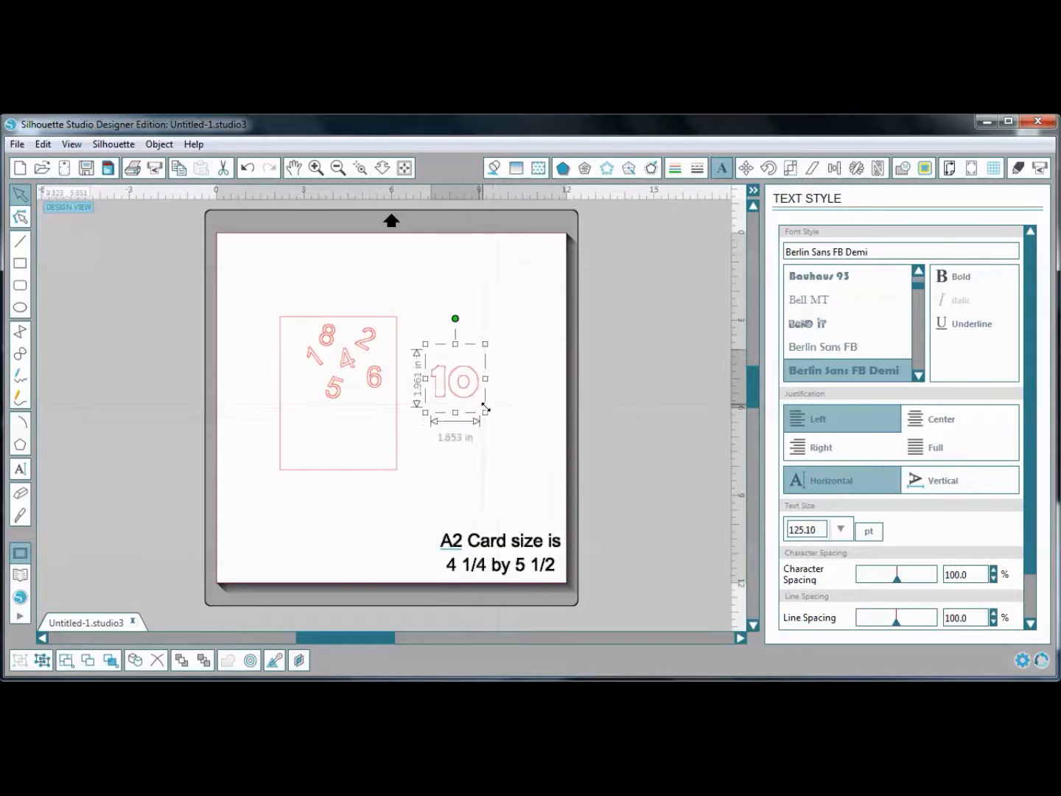
left_click_drag(486, 407, 373, 438)
Type HAPPY BIRTHDAY as a new text line to the right of the card
left_click(465, 438)
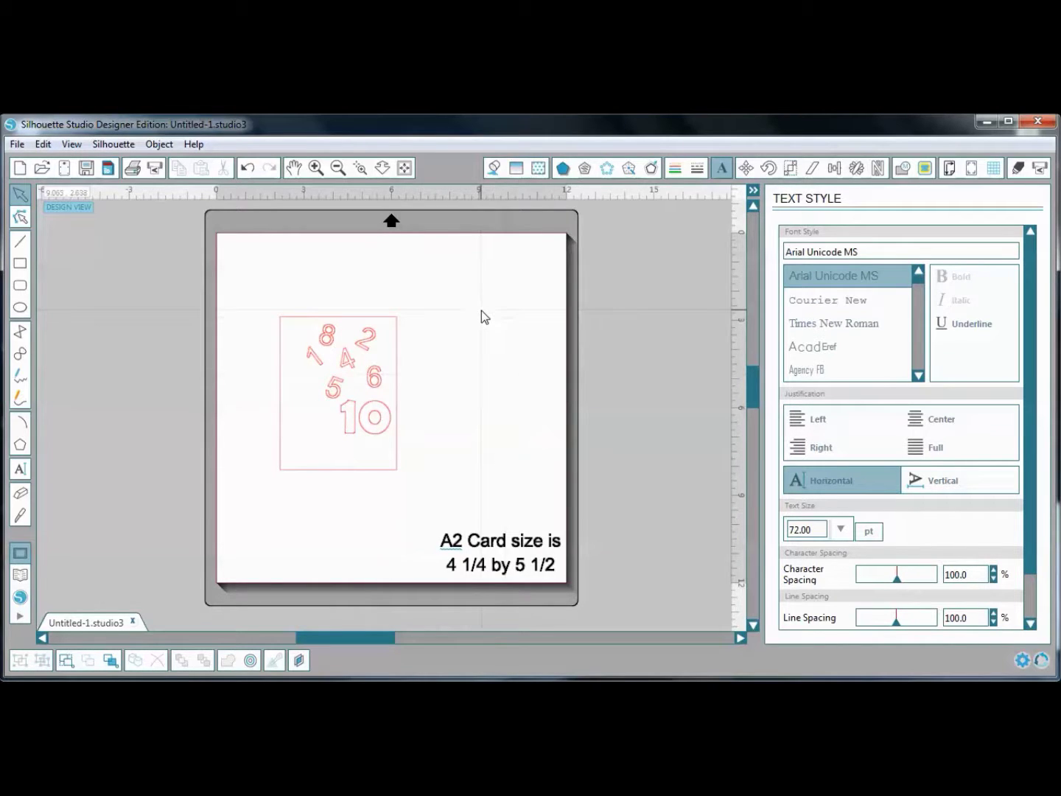
left_click(21, 470)
left_click(421, 376)
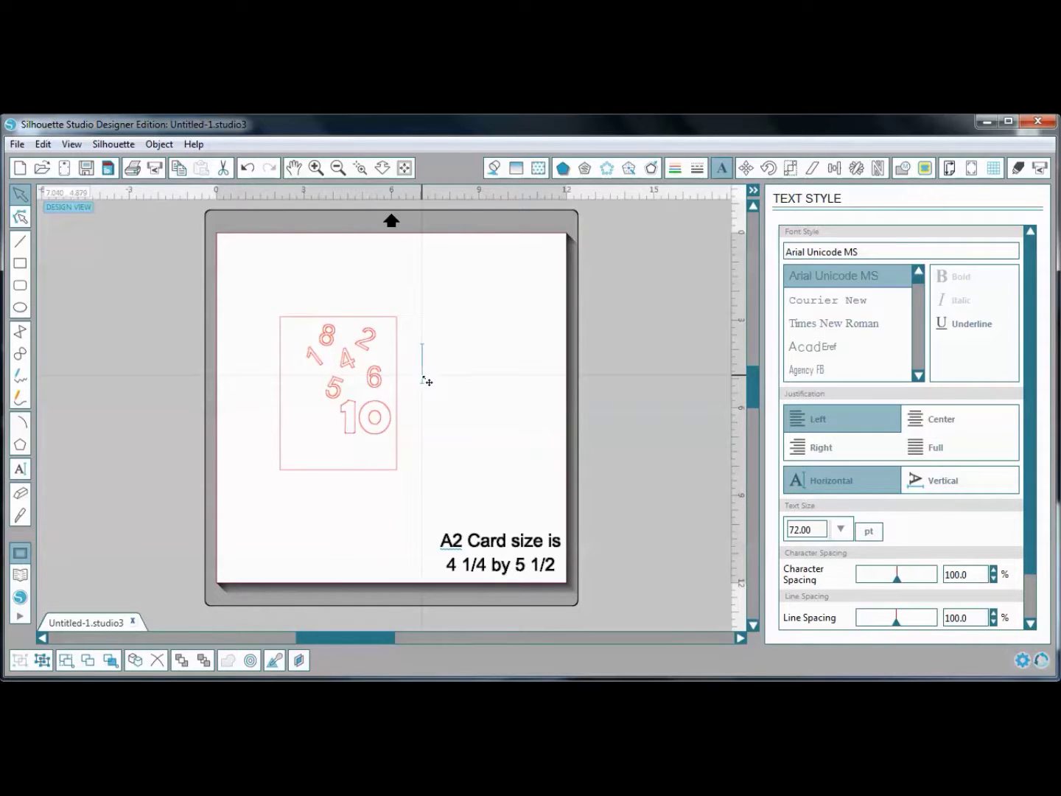
type("HAPPY")
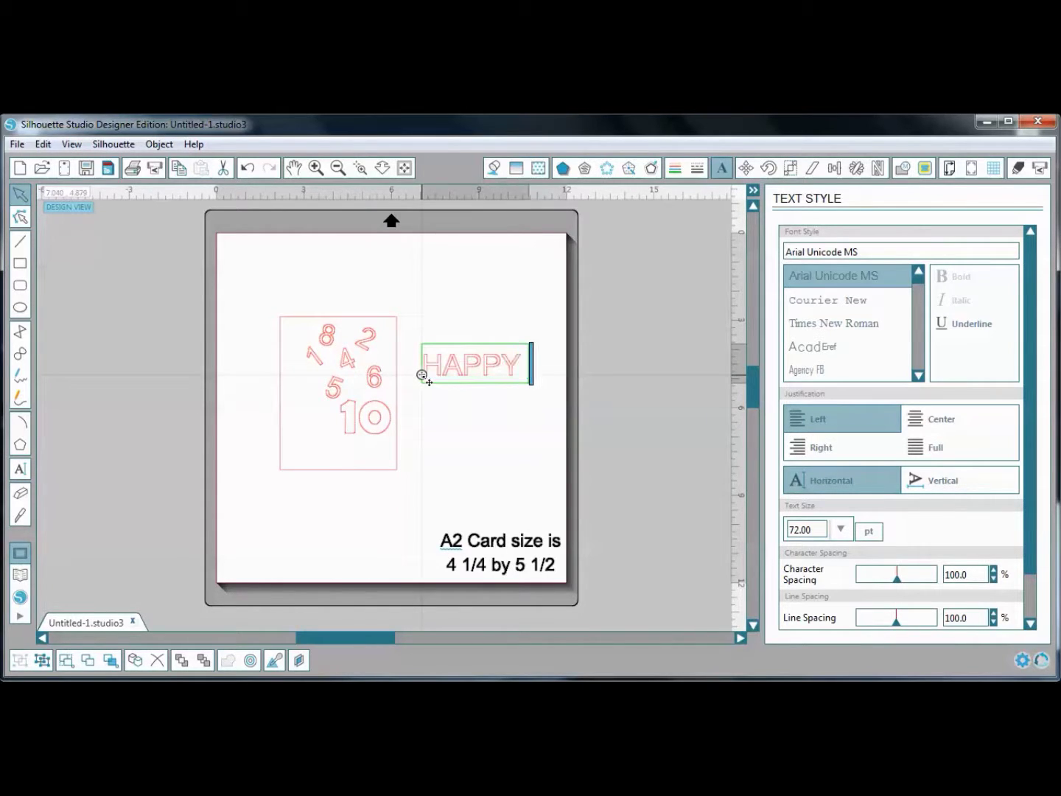
type(" BIRTHY")
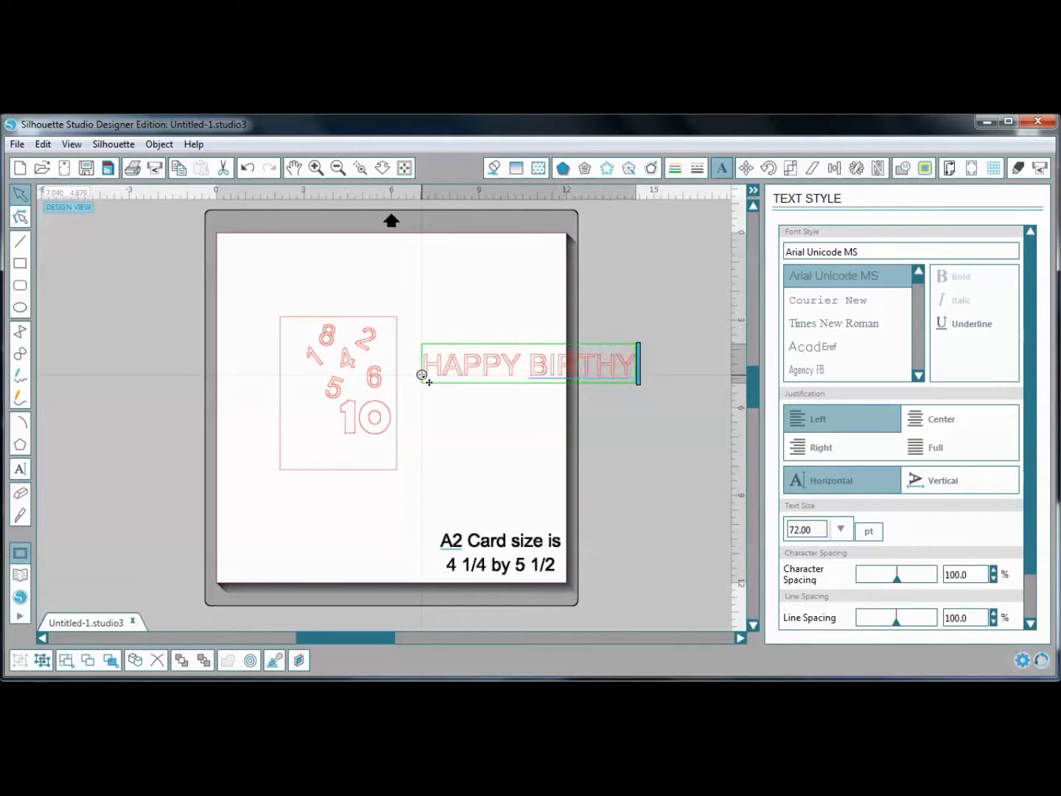
key("BackSpace")
type("DAY")
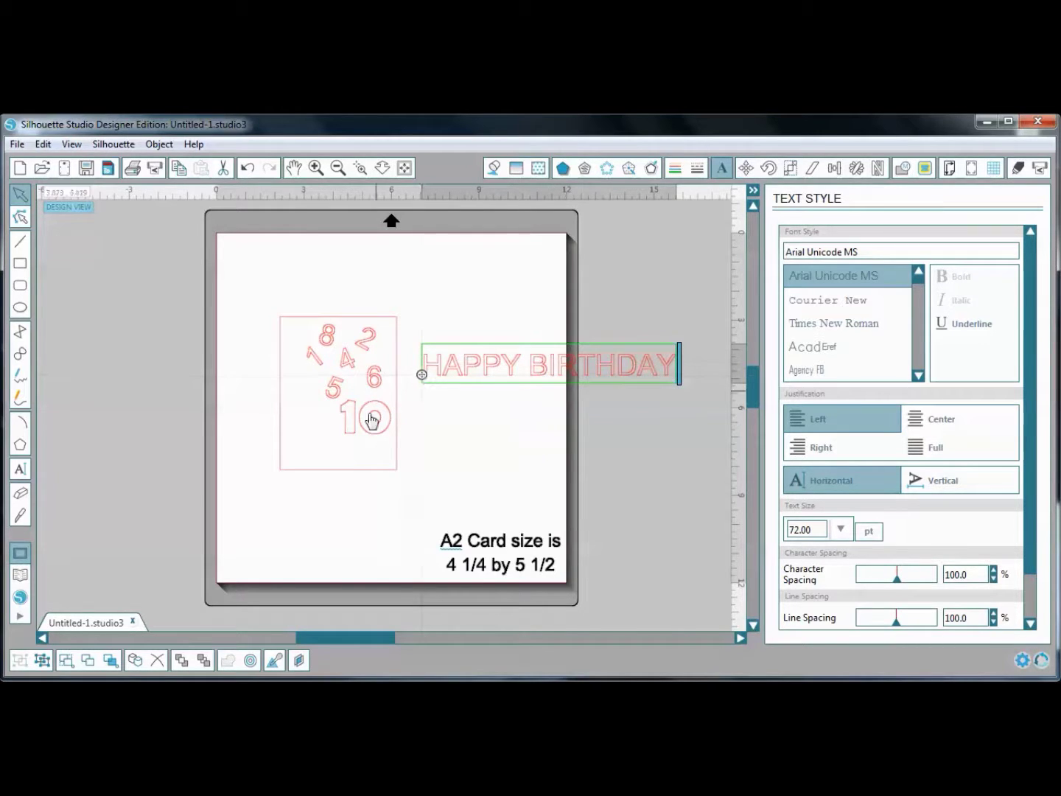
left_click(508, 433)
left_click(494, 368)
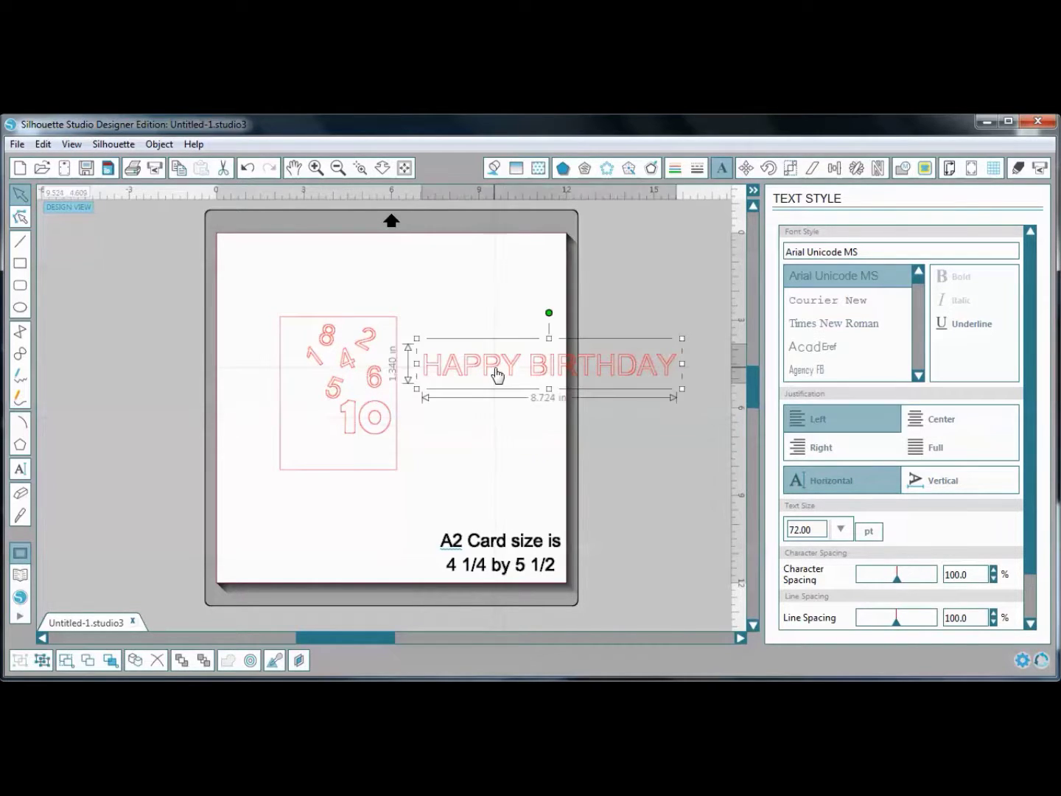
Change the HAPPY BIRTHDAY font to AMGDT
left_click(919, 376)
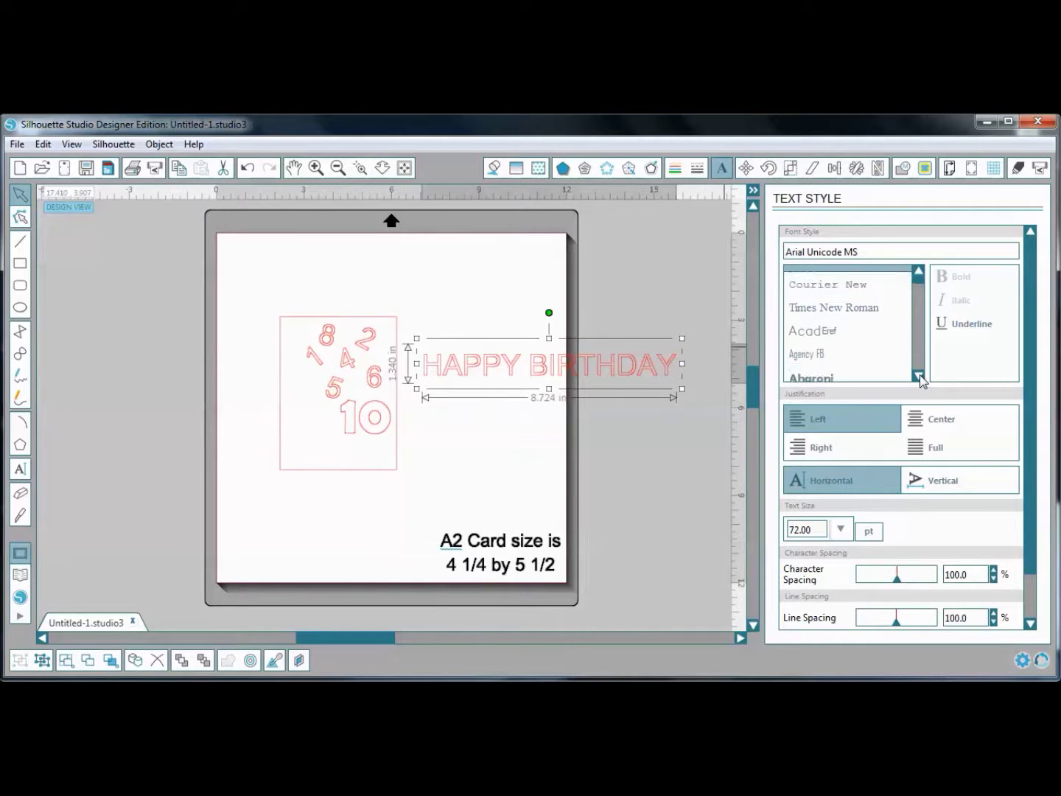
left_click(918, 376)
left_click(918, 376)
left_click(919, 376)
left_click(918, 376)
left_click(918, 376)
left_click(918, 377)
left_click(918, 376)
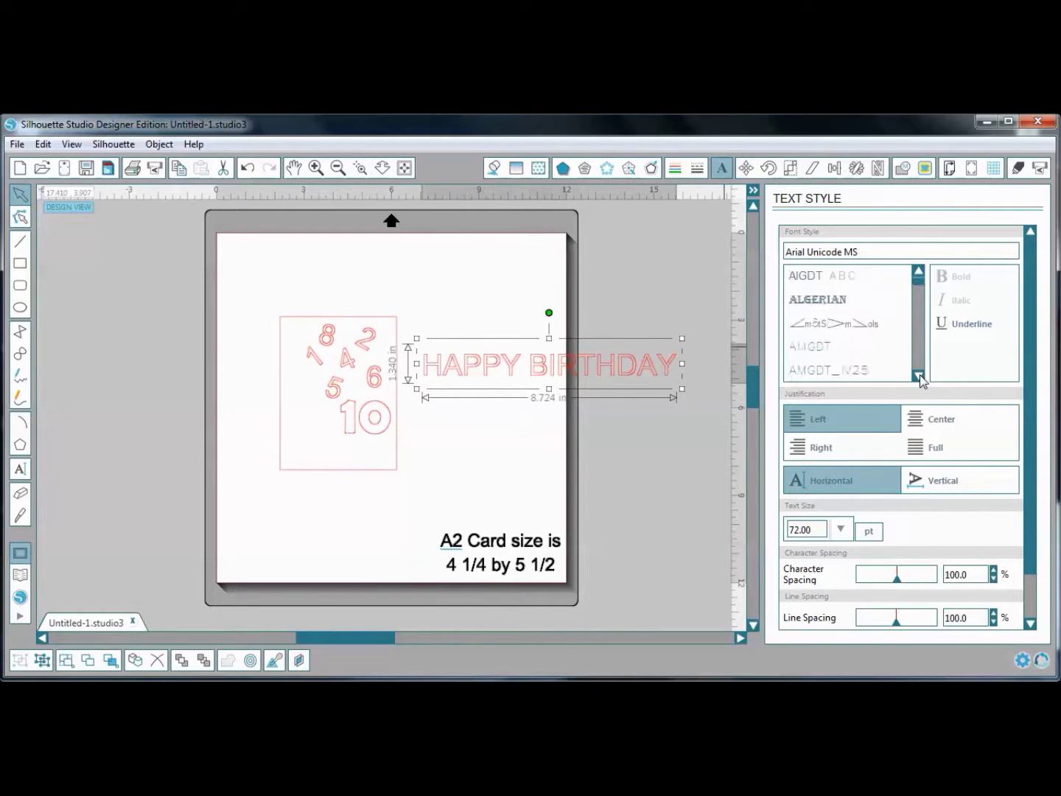
left_click(919, 376)
left_click(918, 377)
left_click(919, 376)
left_click(918, 377)
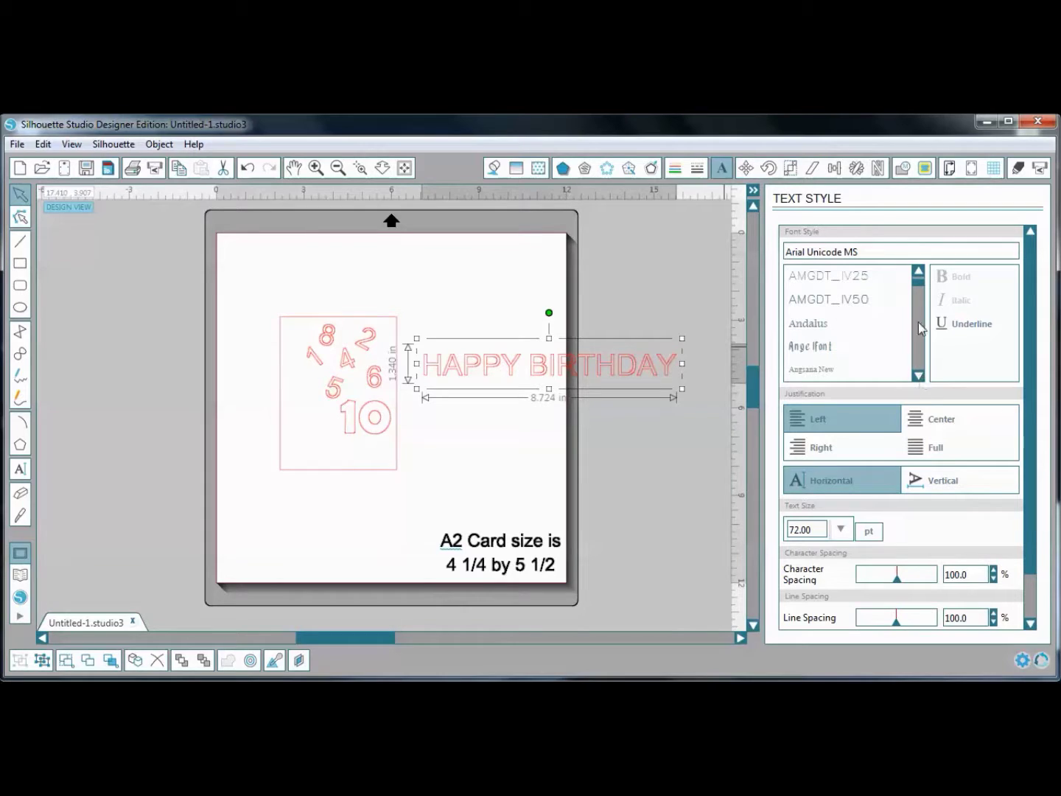
left_click(919, 272)
left_click(837, 283)
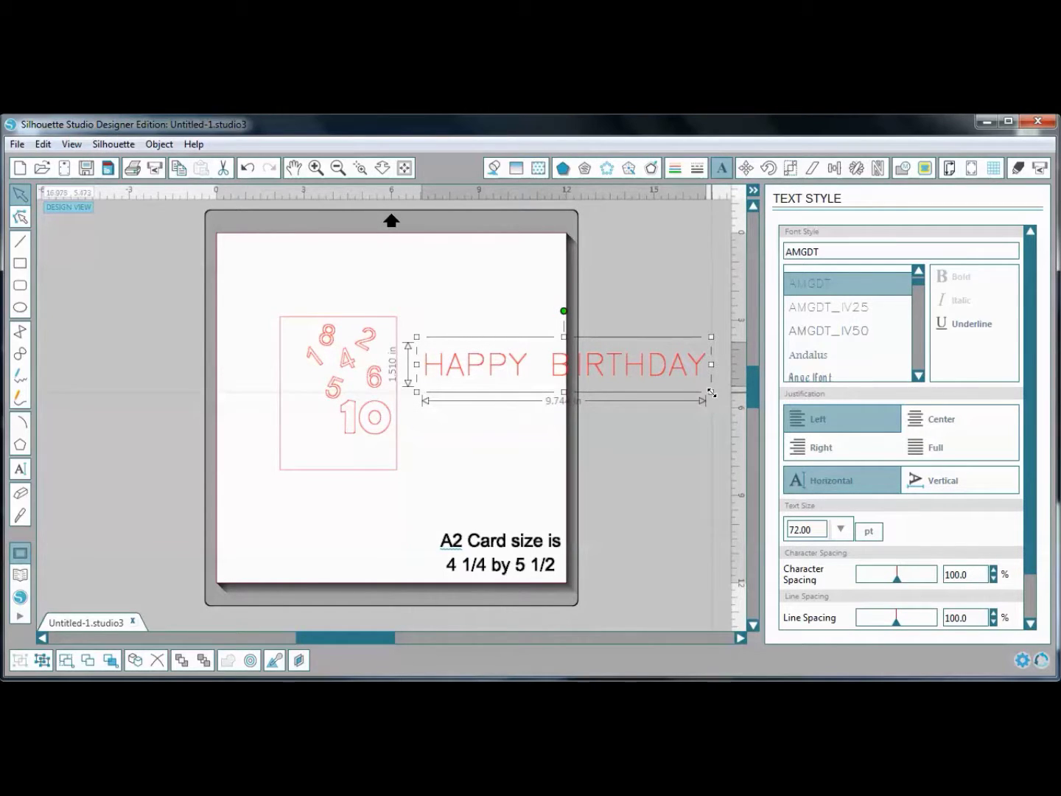
Shrink HAPPY BIRTHDAY to 3.388 in wide along the bottom of the card
left_click_drag(707, 389, 347, 457)
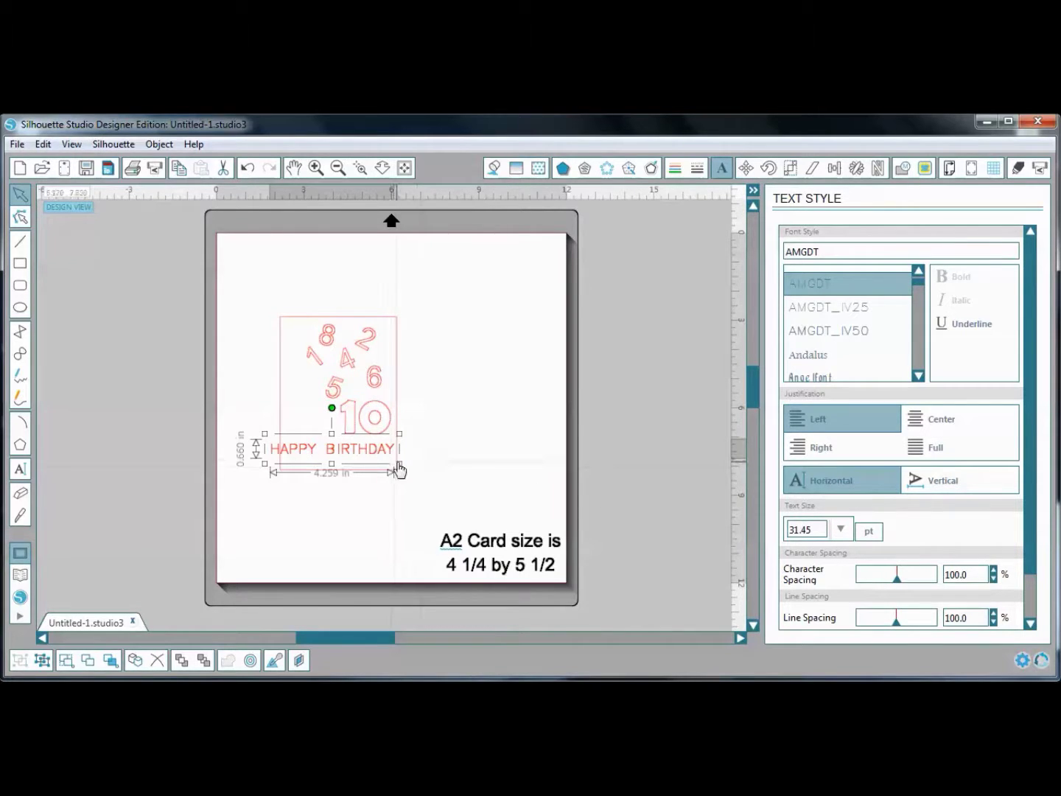
left_click_drag(400, 464, 375, 461)
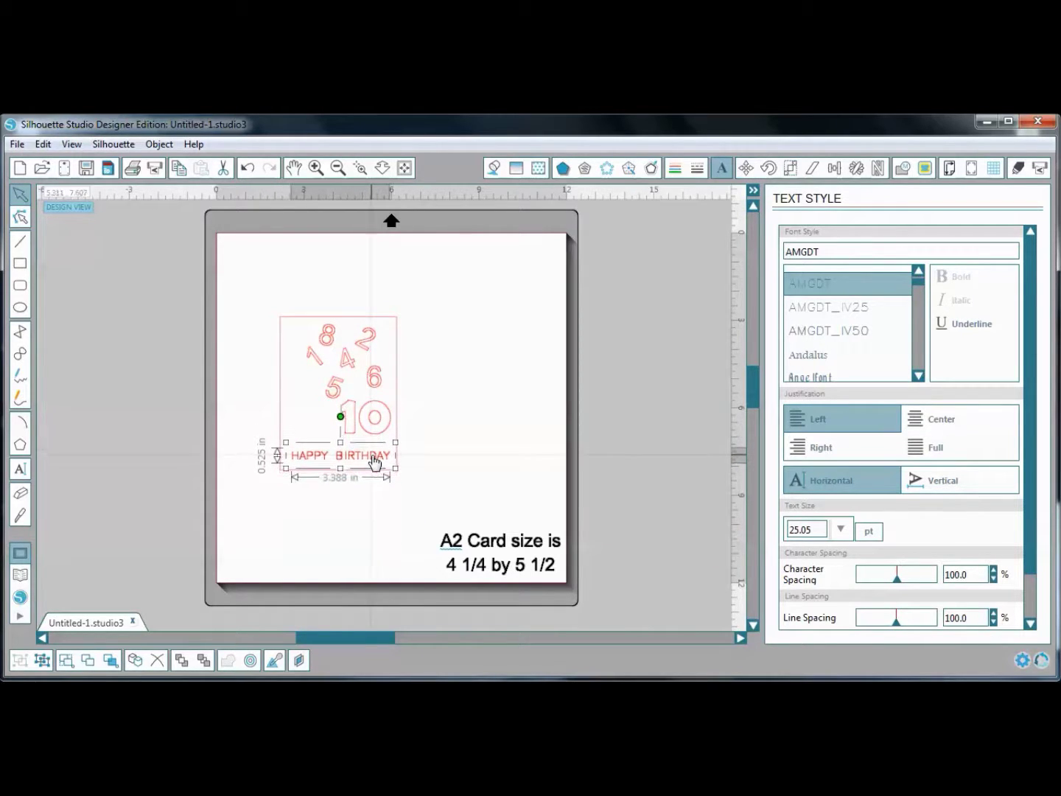
left_click(433, 472)
Nudge the 10 down and the 5 slightly, then select HAPPY BIRTHDAY
left_click(372, 420)
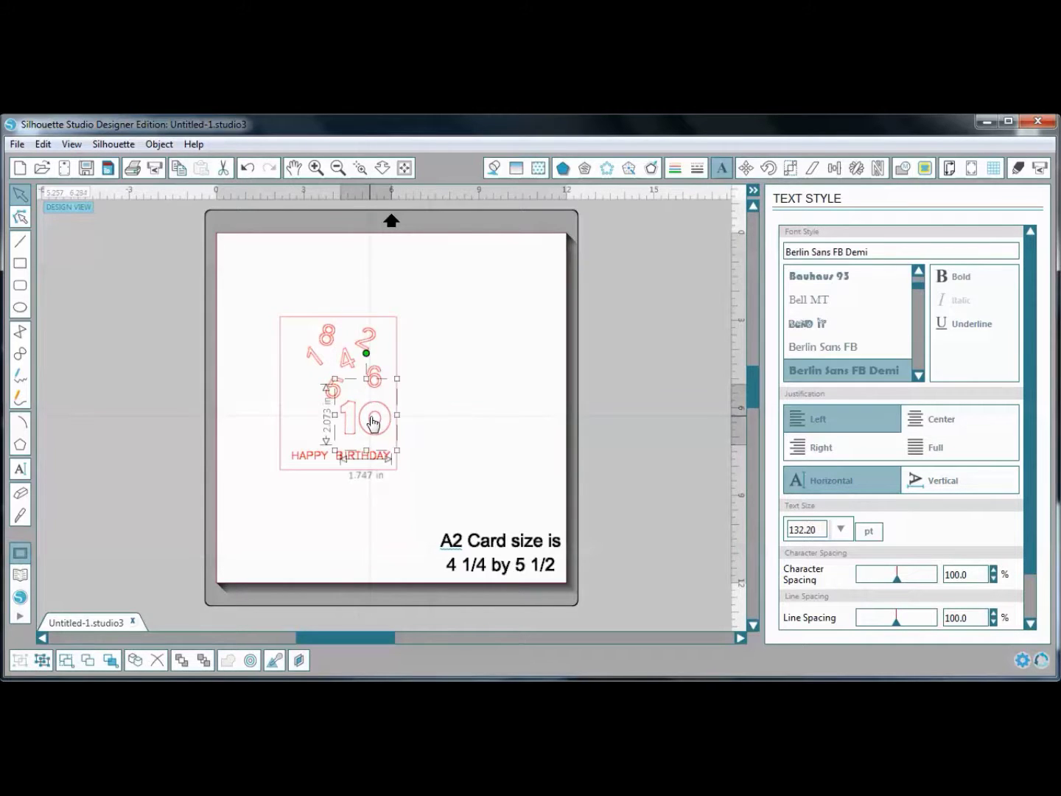
left_click_drag(372, 421, 372, 432)
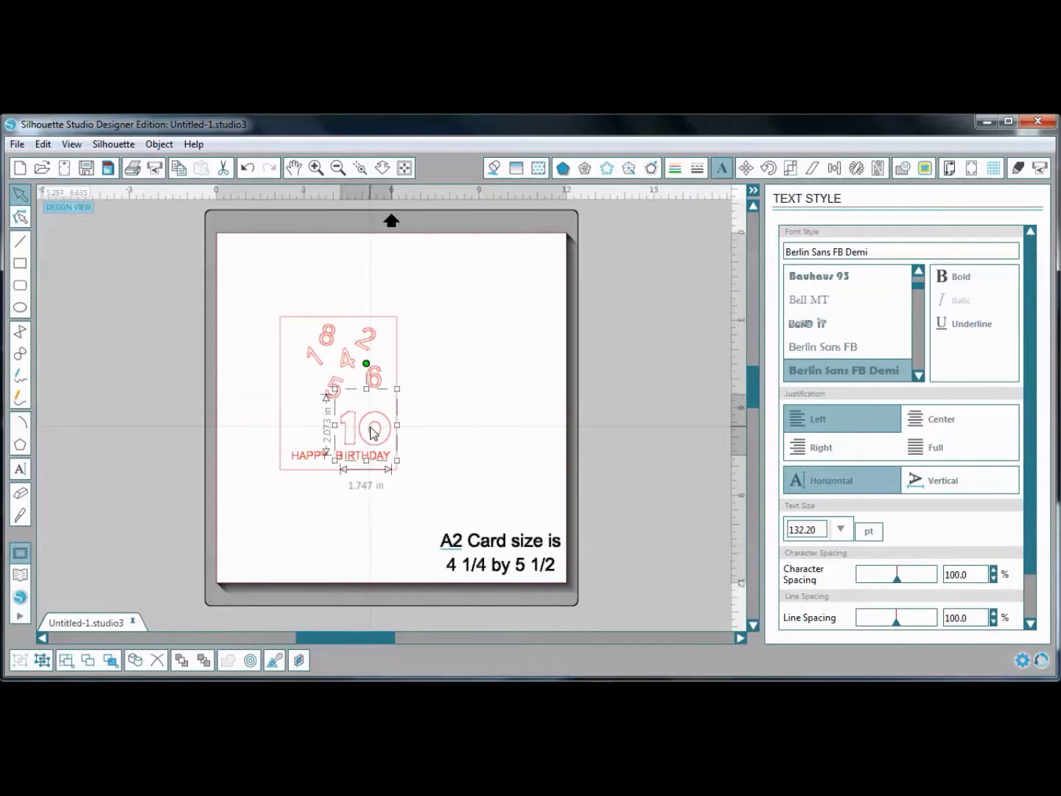
left_click(486, 386)
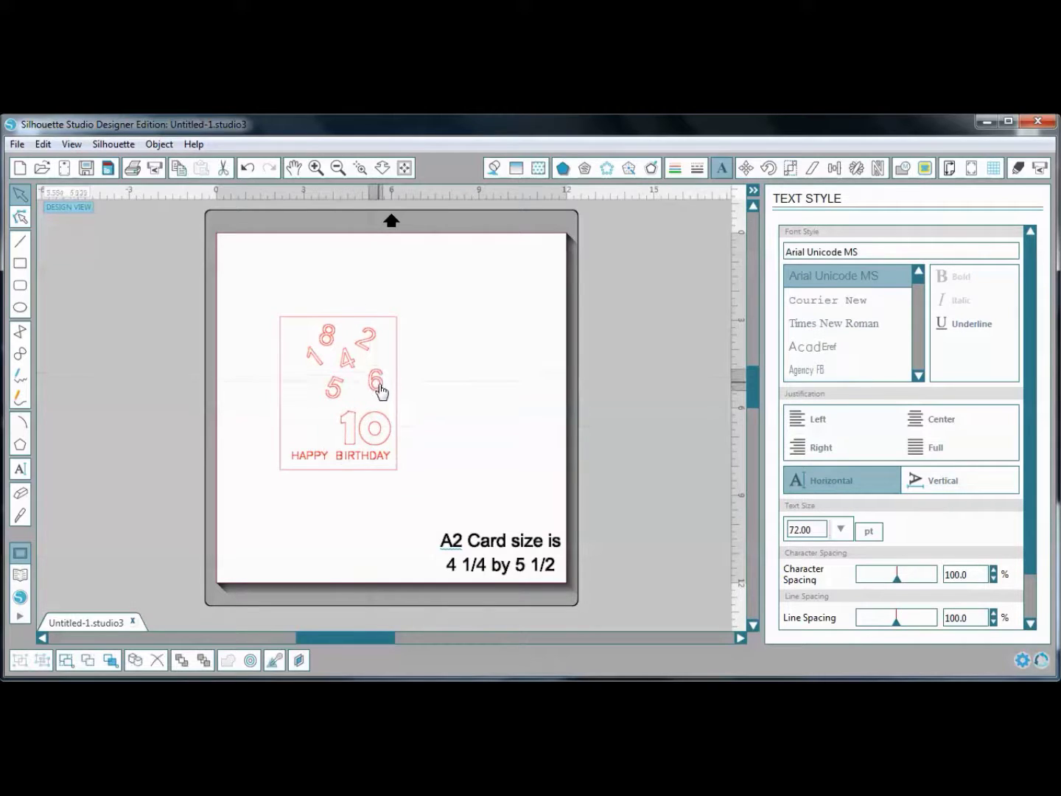
mouse_move(338, 392)
left_mouse_down()
mouse_move(342, 400)
mouse_move(325, 376)
left_mouse_up()
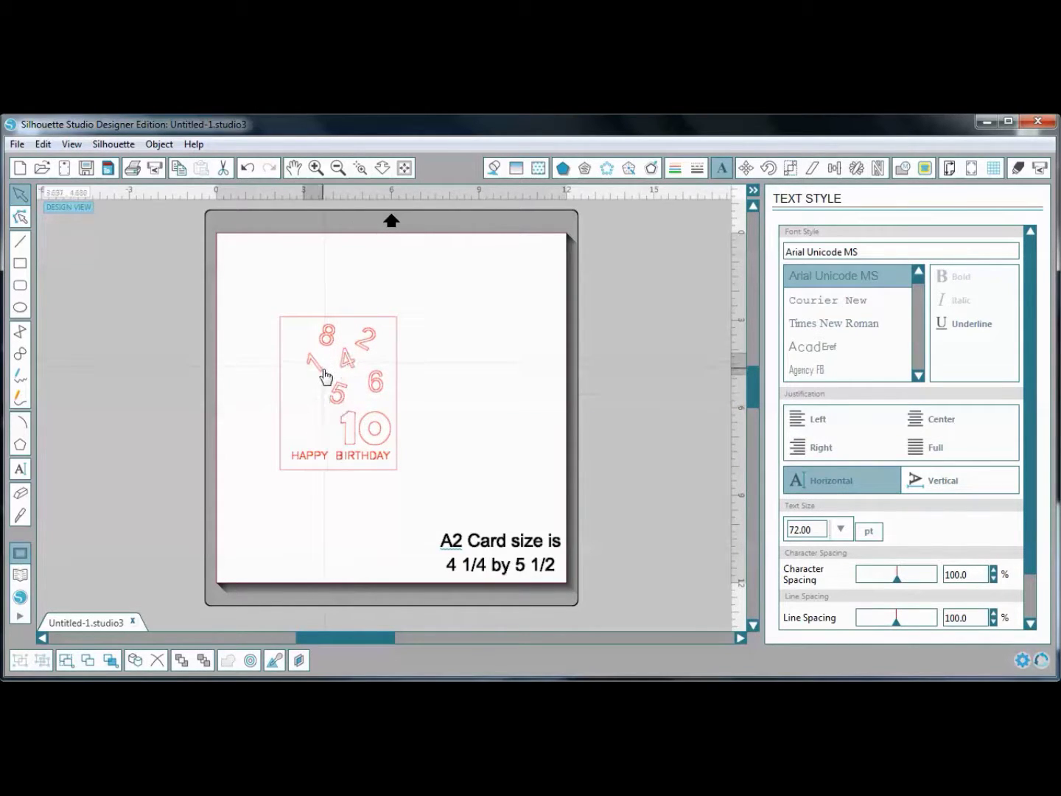
left_click(475, 396)
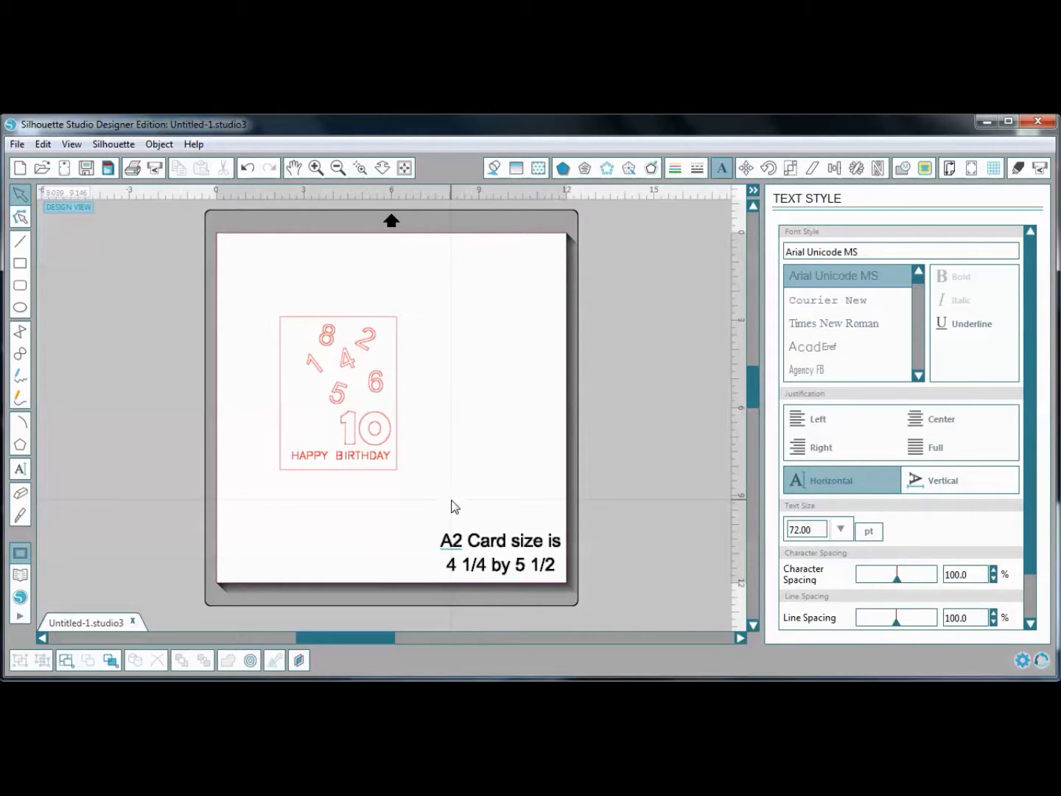
left_click(367, 460)
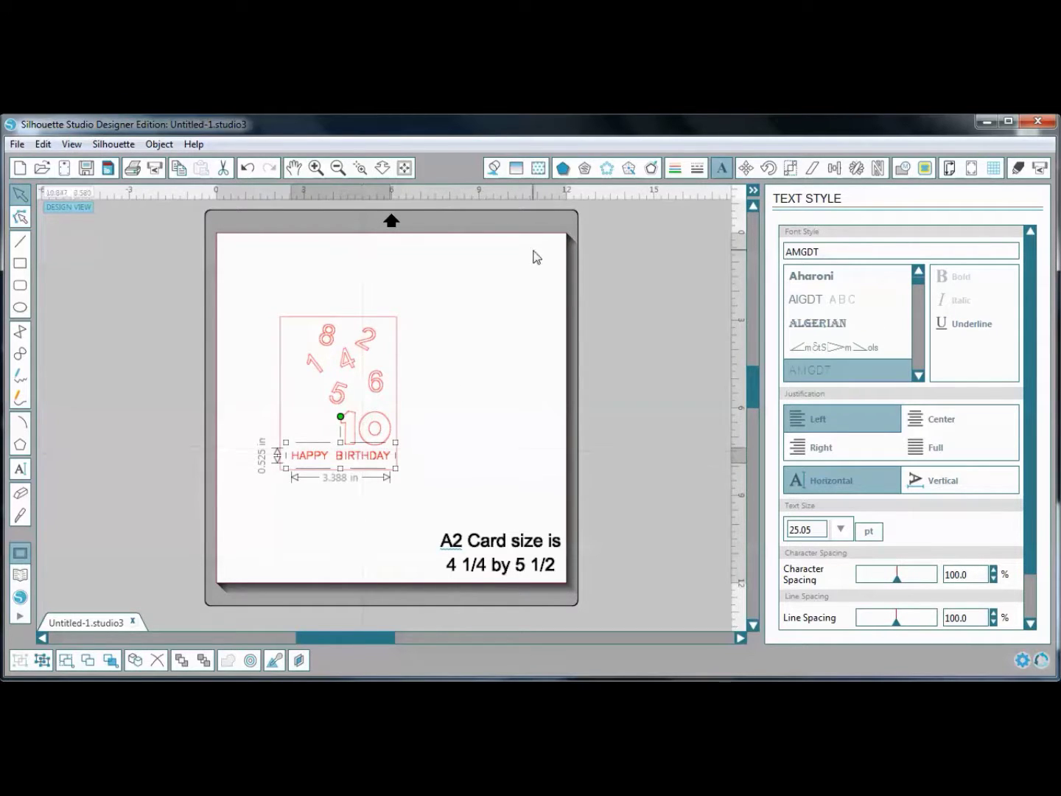
Make the HAPPY BIRTHDAY outline green and the 10's outline blue
left_click(675, 168)
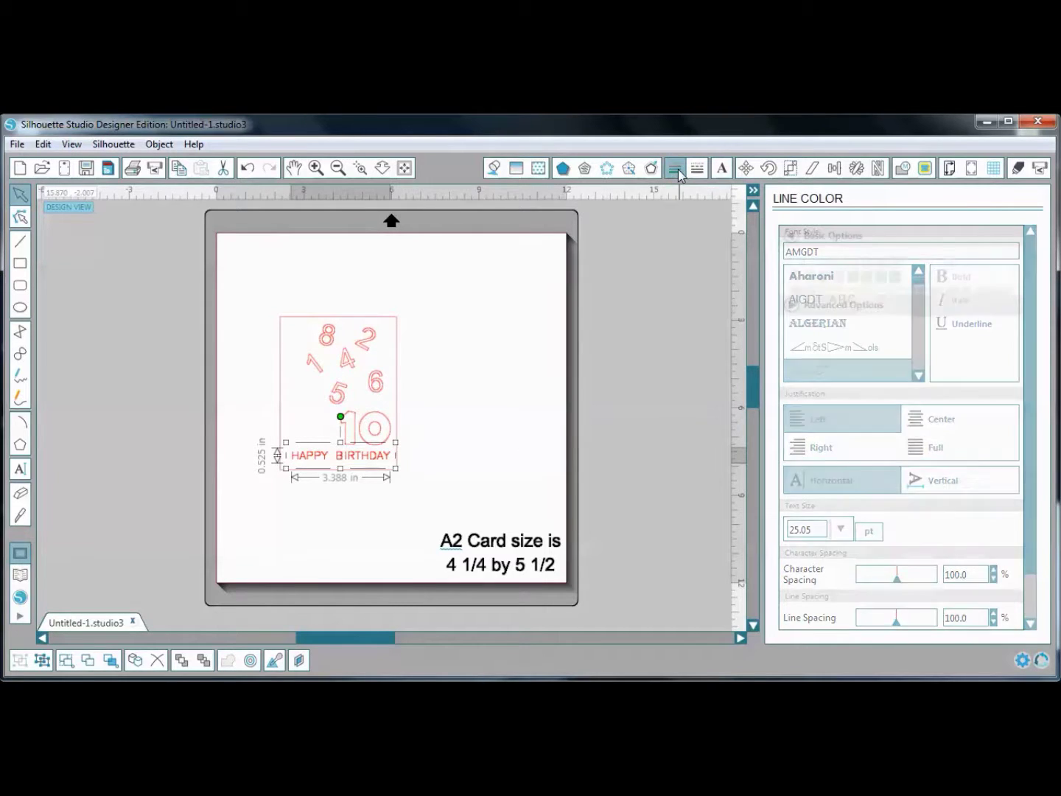
left_click(881, 293)
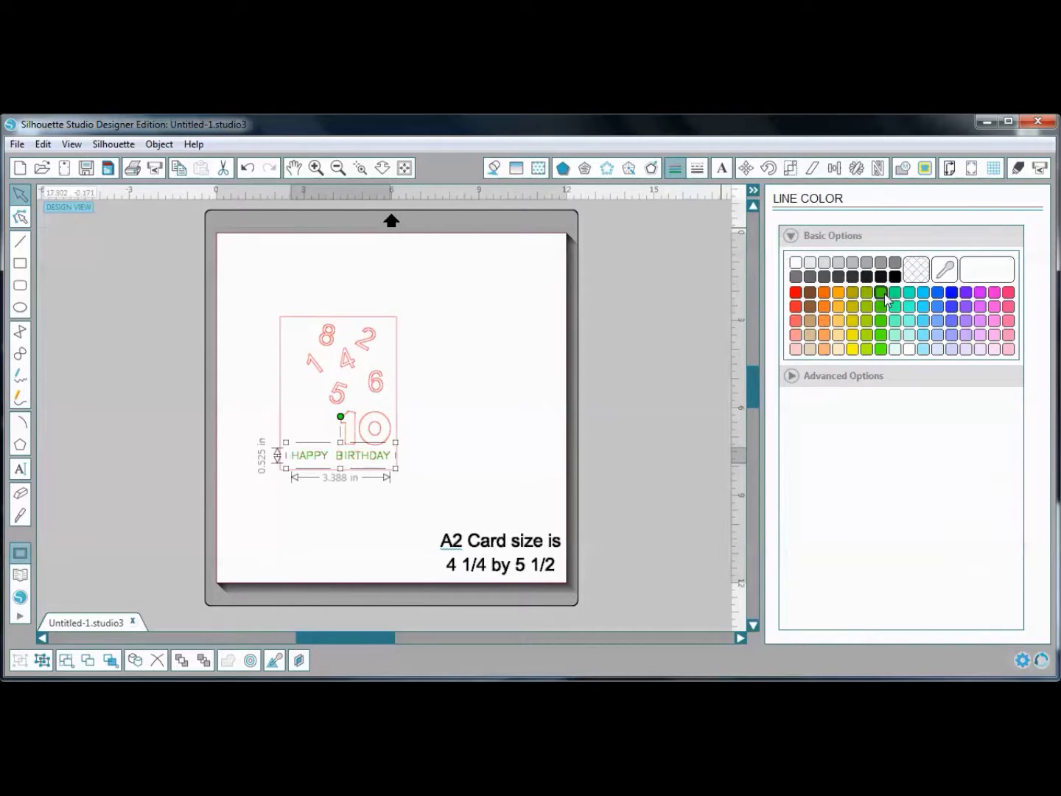
left_click(467, 391)
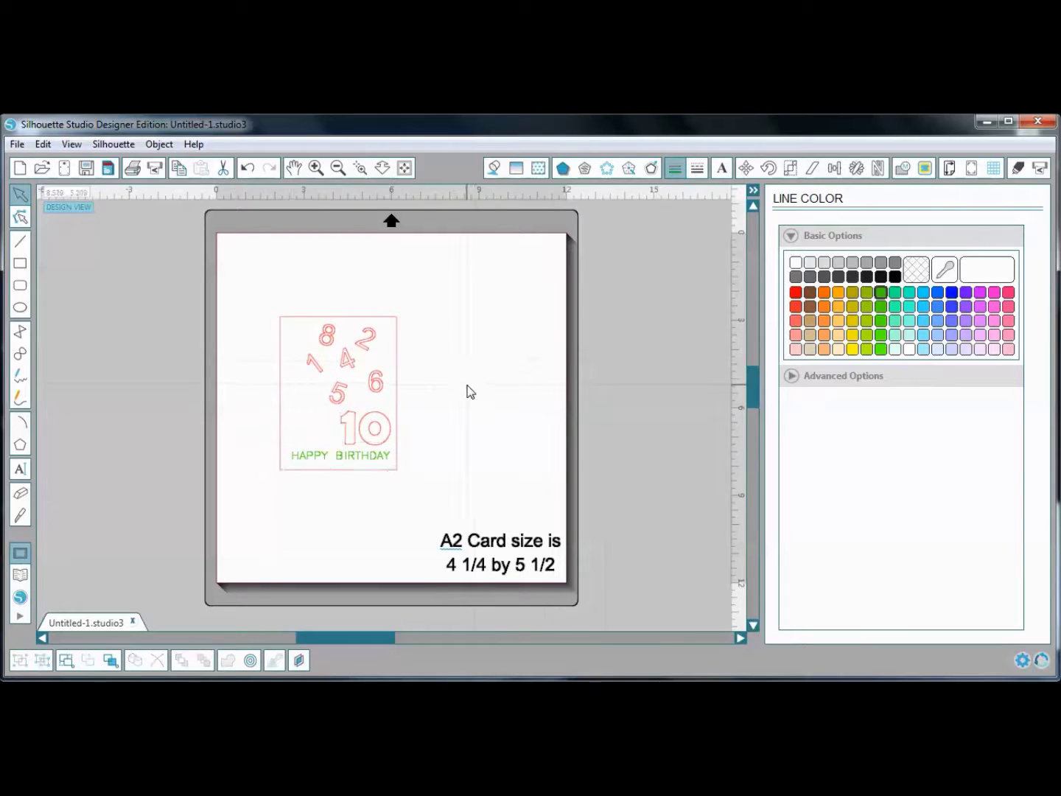
left_click(374, 426)
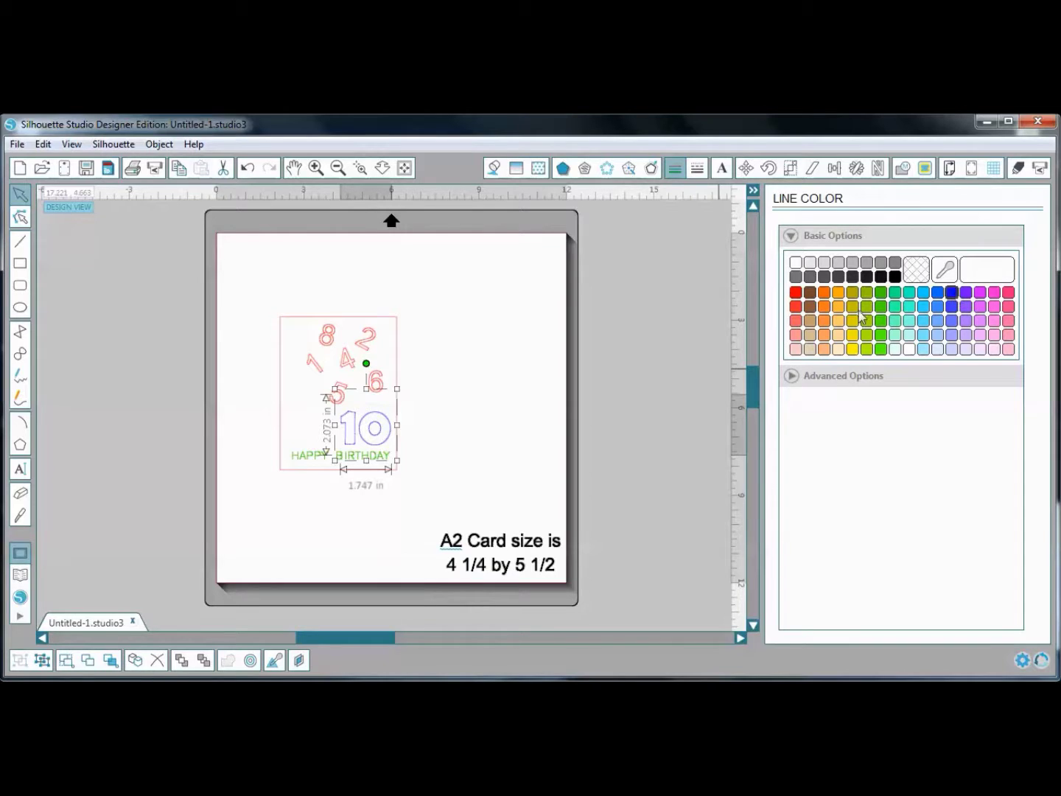
left_click(503, 381)
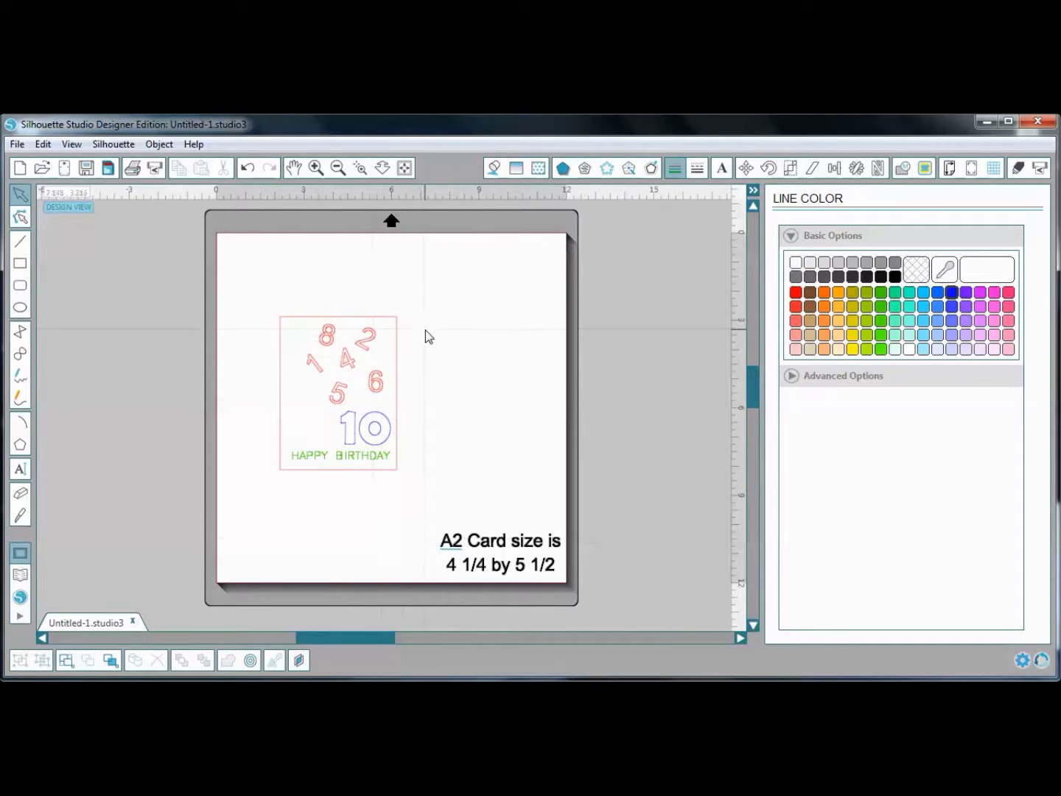
left_click(1020, 169)
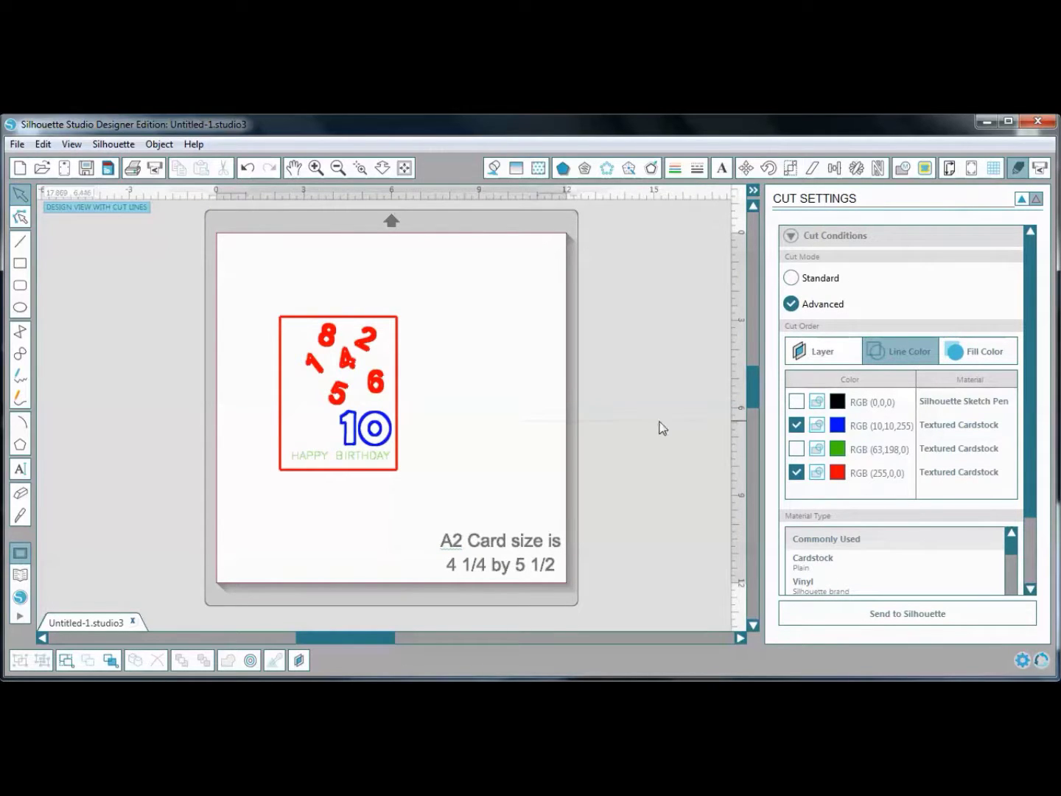
In the cut-by-line-colour list, check only the green row, leaving black, blue and red unchecked
left_click(797, 448)
left_click(796, 402)
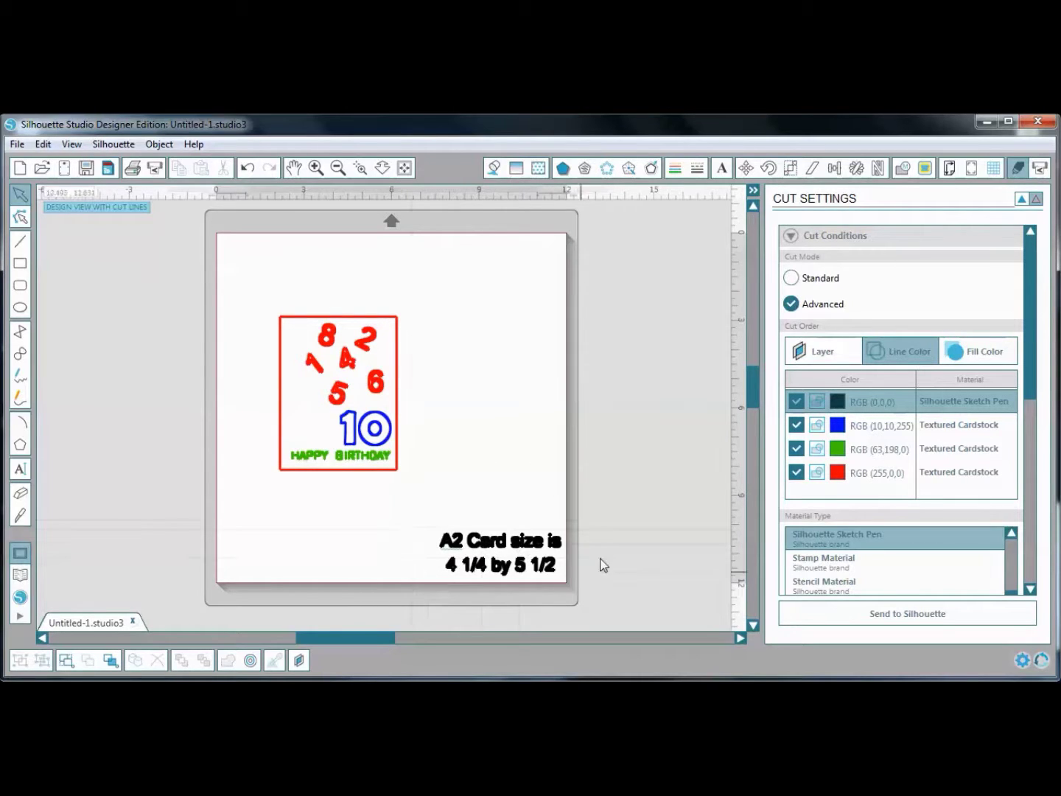
left_click(796, 402)
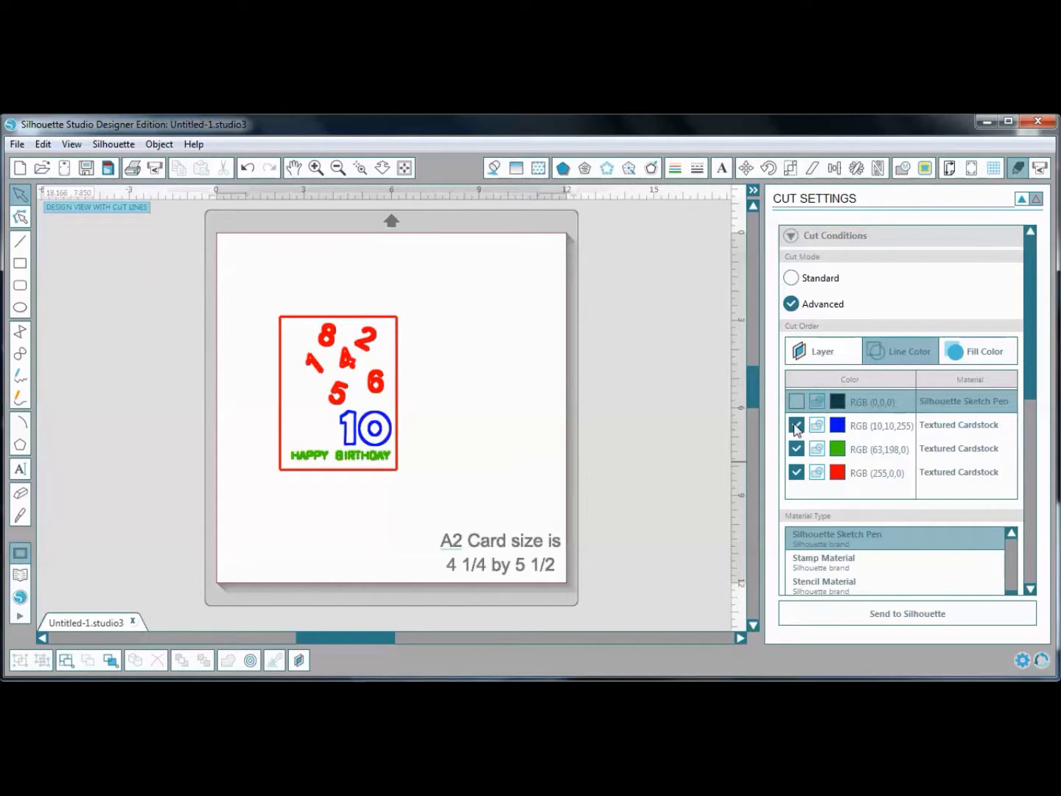
left_click(794, 425)
left_click(801, 472)
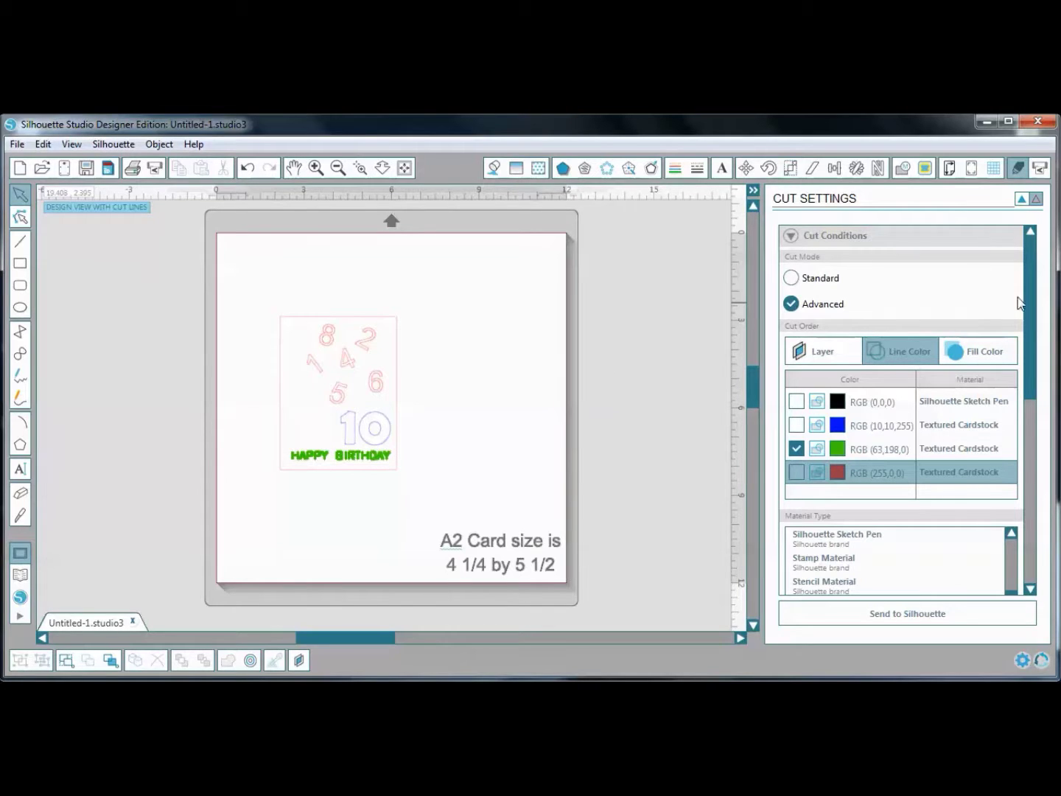
Assign Silhouette Sketch Pen (speed 10, thickness 18) as the red line colour's material
left_click_drag(1032, 296, 1042, 367)
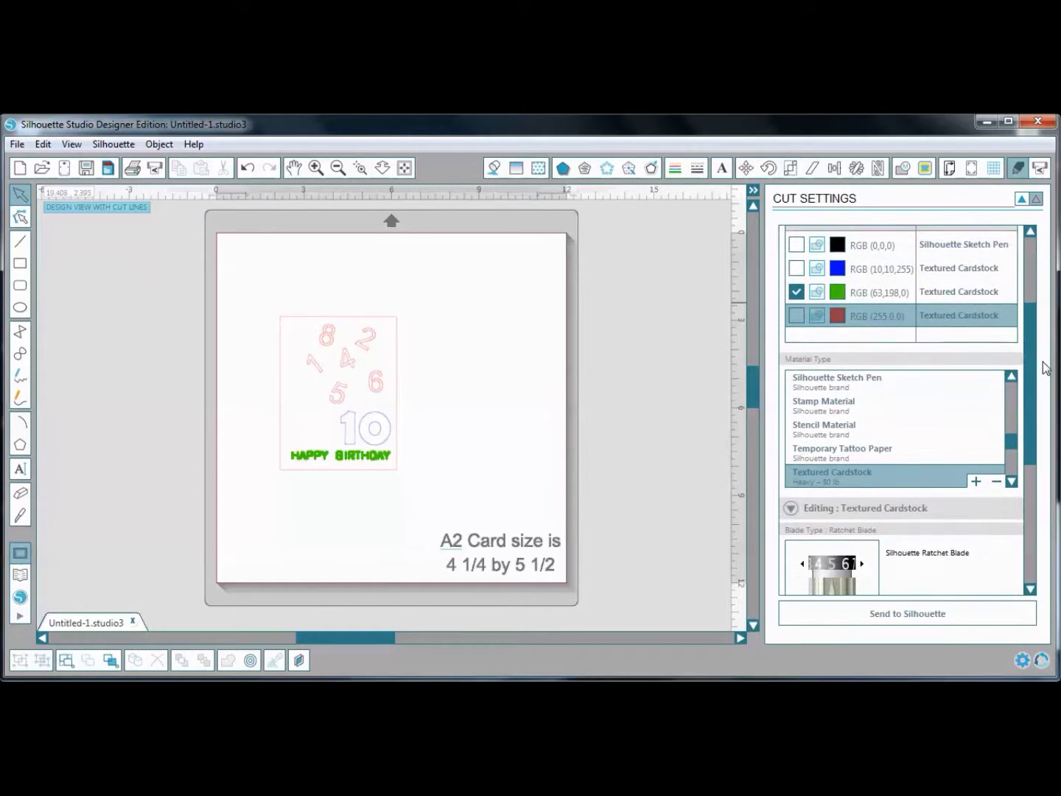
left_click(867, 381)
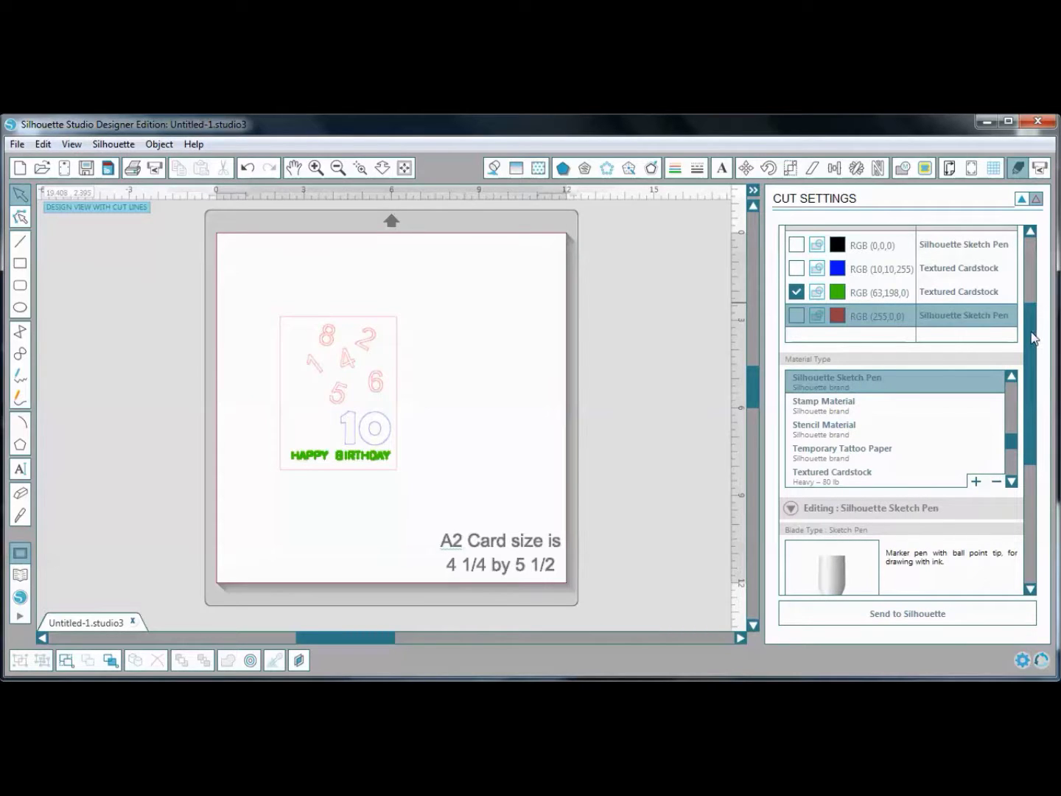
scroll(1034, 346, "down", 5)
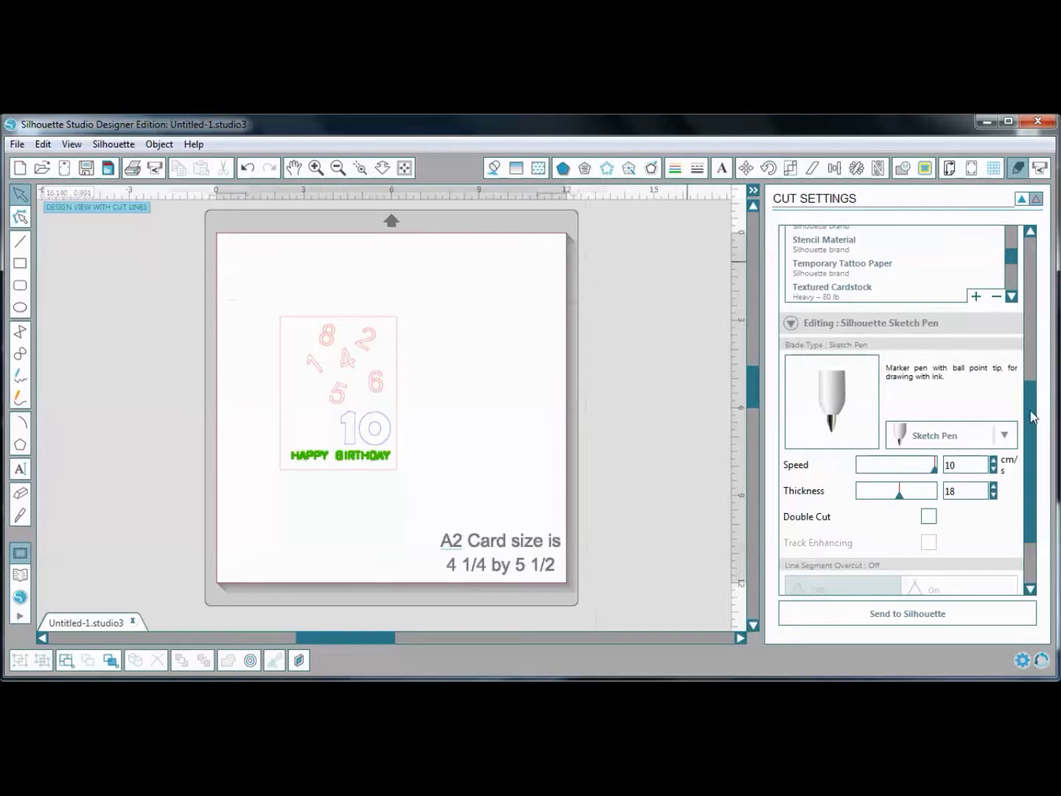
scroll(1020, 336, "up", 2)
Uncheck the green row, check blue and red, and choose Textured Cardstock for red
scroll(1021, 335, "up", 3)
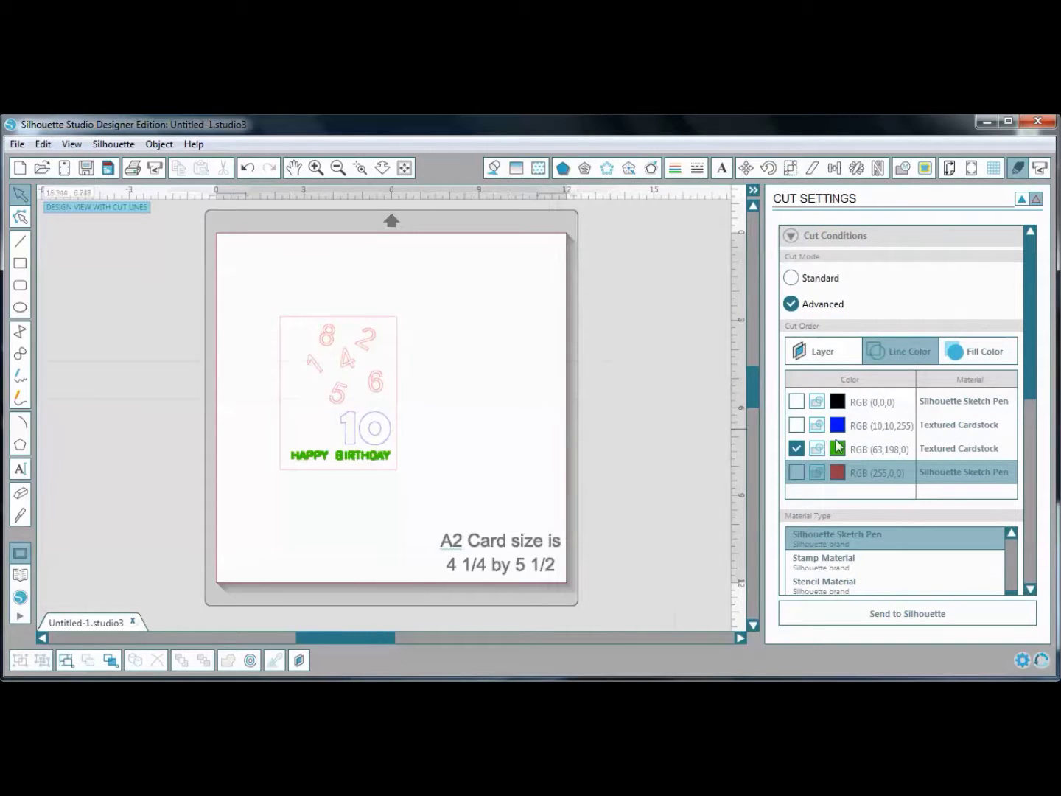
left_click(796, 449)
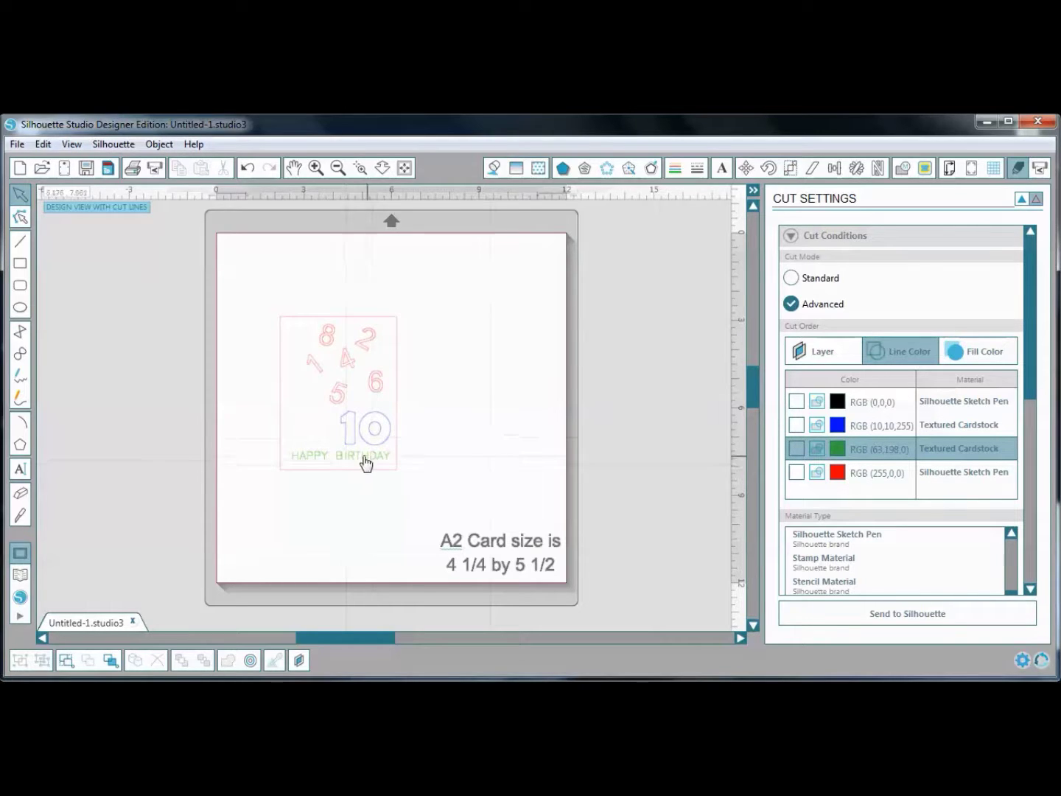
left_click(796, 427)
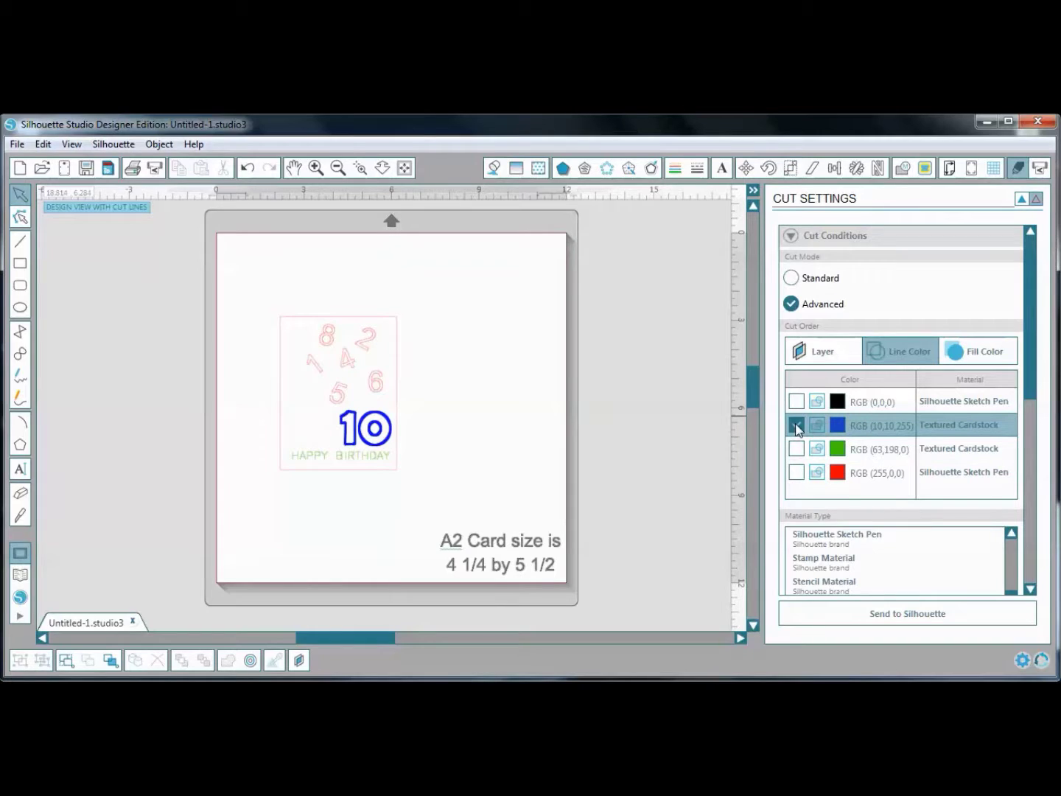
left_click(796, 474)
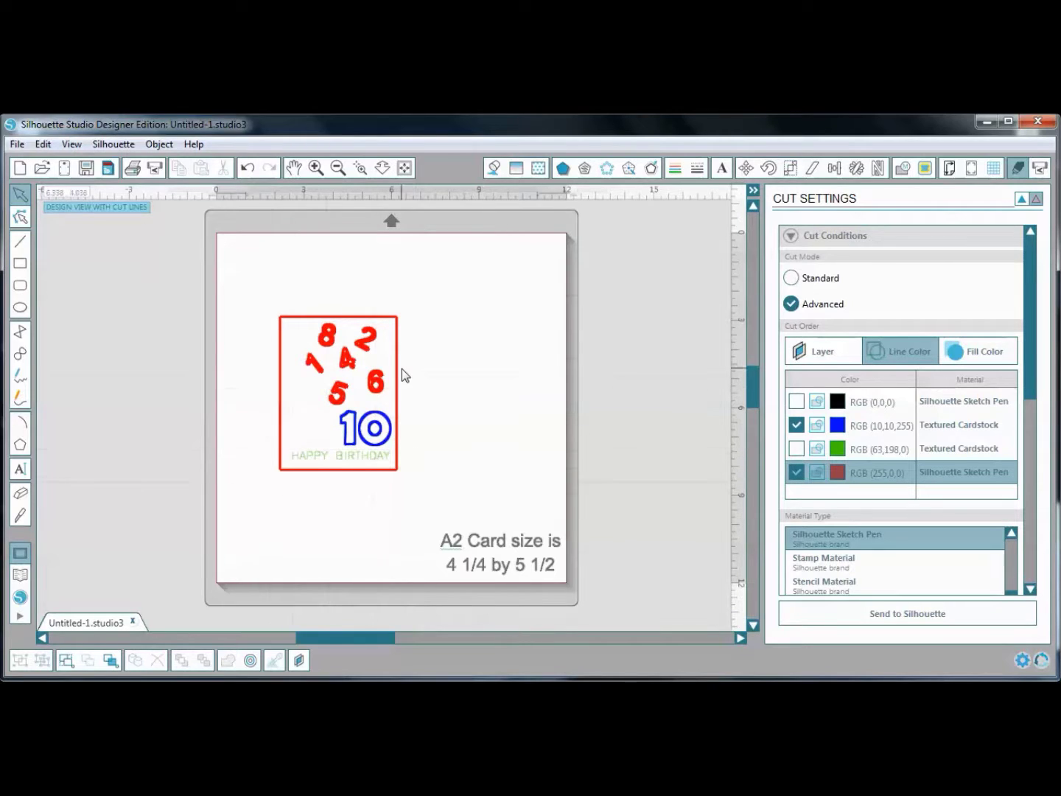
left_click_drag(1031, 341, 1044, 392)
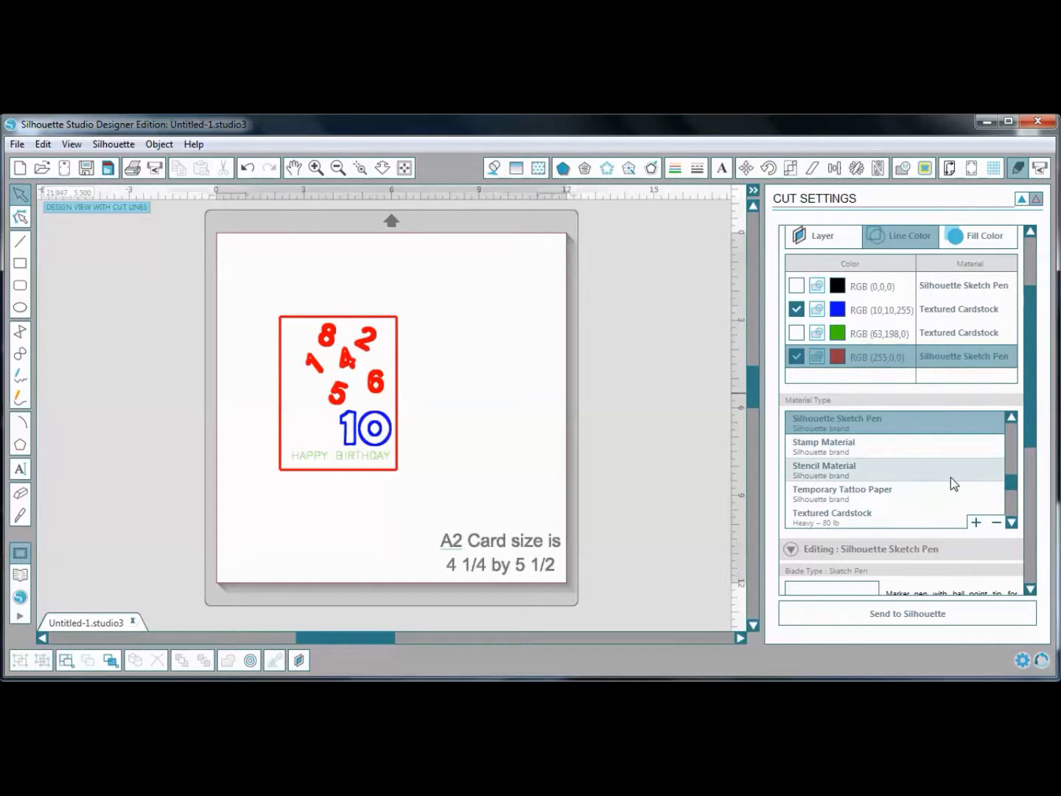
Assign Textured Cardstock to the red lines and try ratchet blade depths around speed 3, thickness 33
left_click(852, 515)
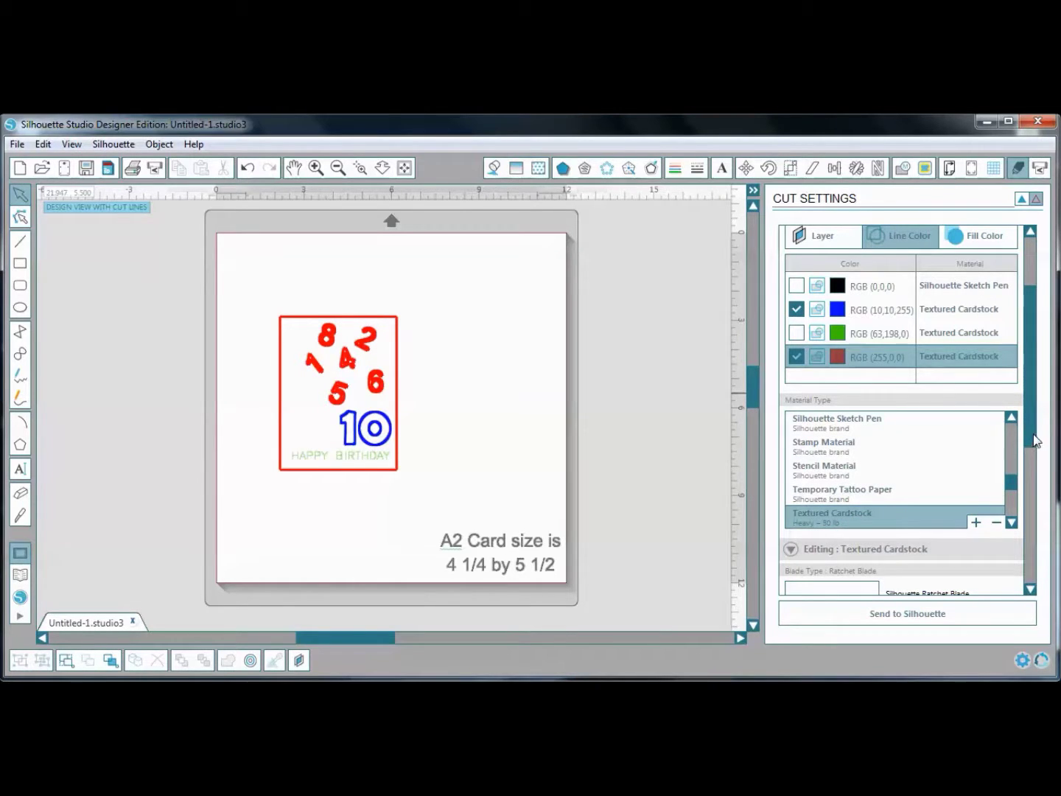
left_click_drag(1035, 439, 1044, 548)
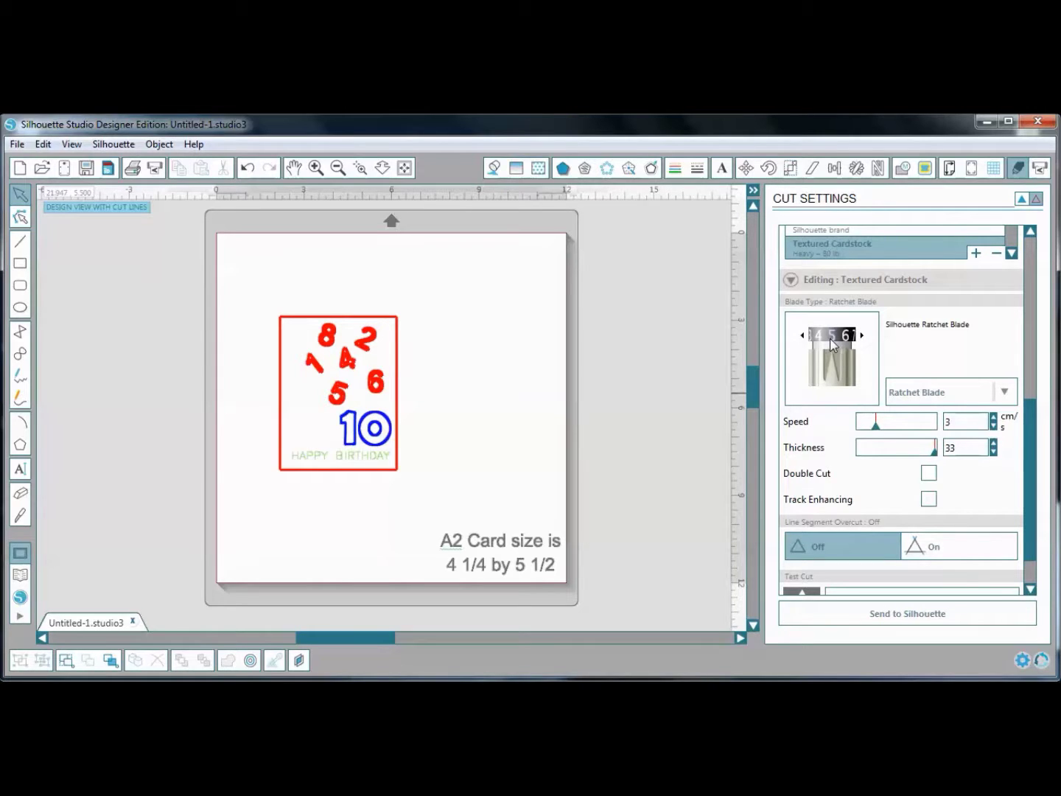
left_click(802, 336)
left_click(862, 337)
left_click(862, 337)
left_click(862, 337)
left_click(802, 336)
left_click(802, 336)
Adjust the ratchet blade dial down and back up, ending one step higher
left_click(804, 336)
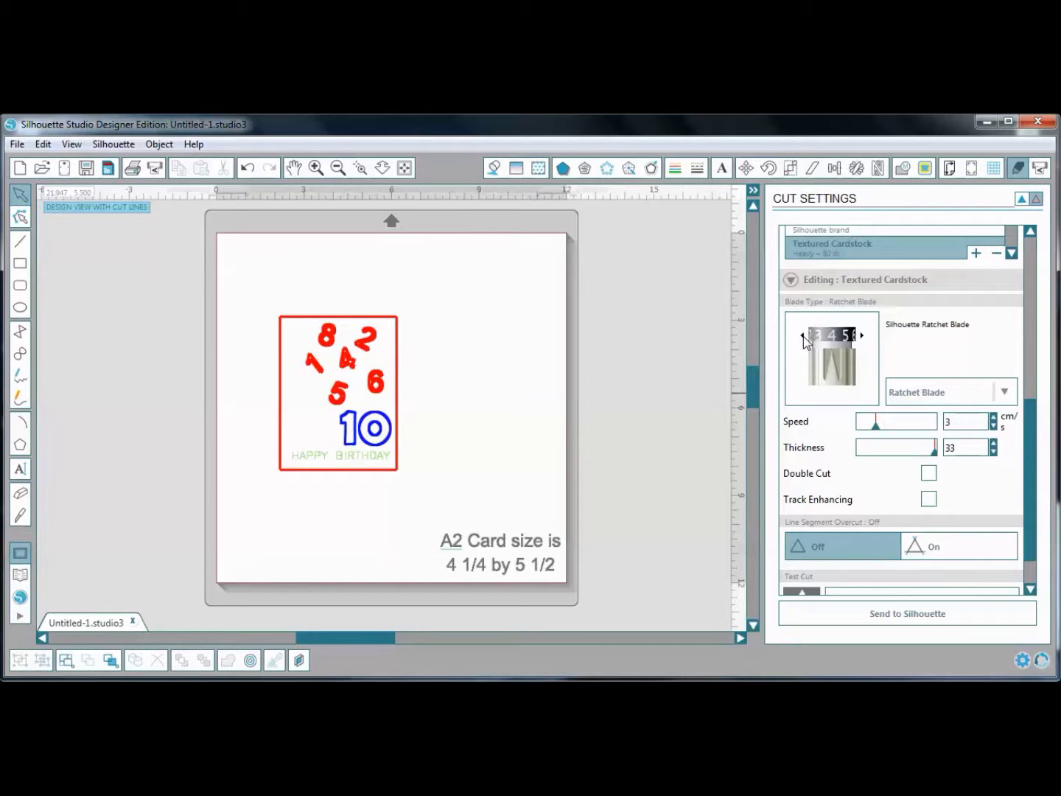
left_click(861, 335)
left_click(861, 335)
Toggle the cut-line emphasis off and back on, then bring the Test Cut section into view
left_click(1023, 201)
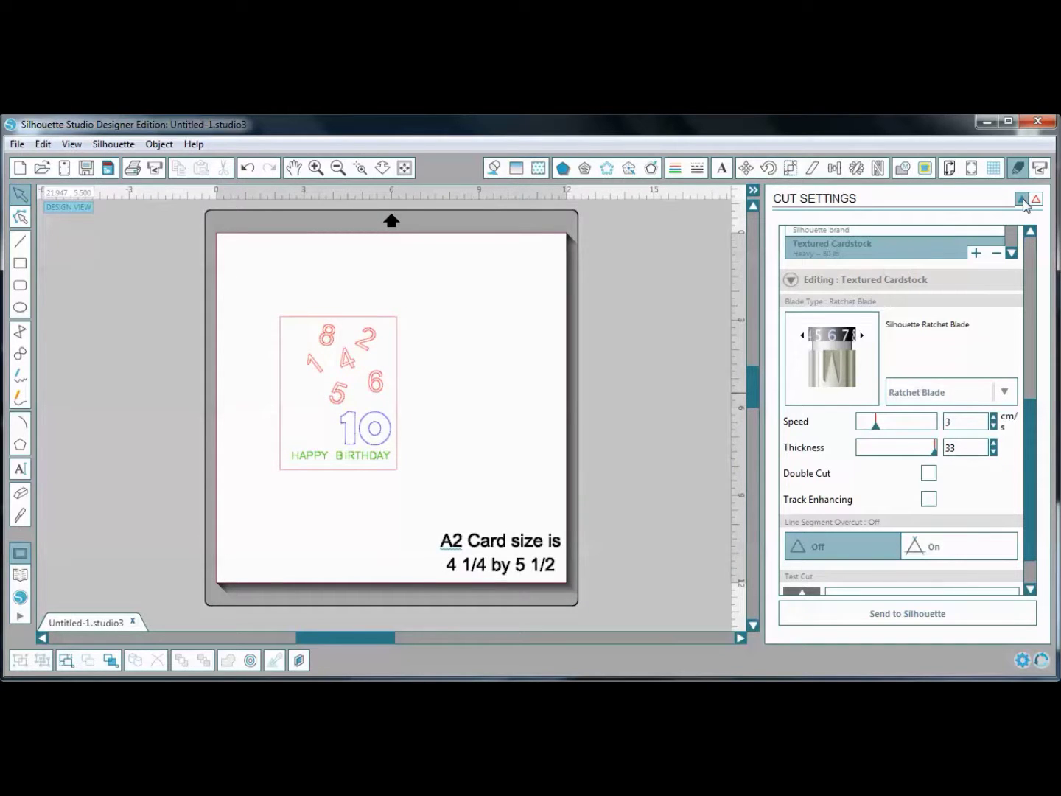
left_click(1036, 201)
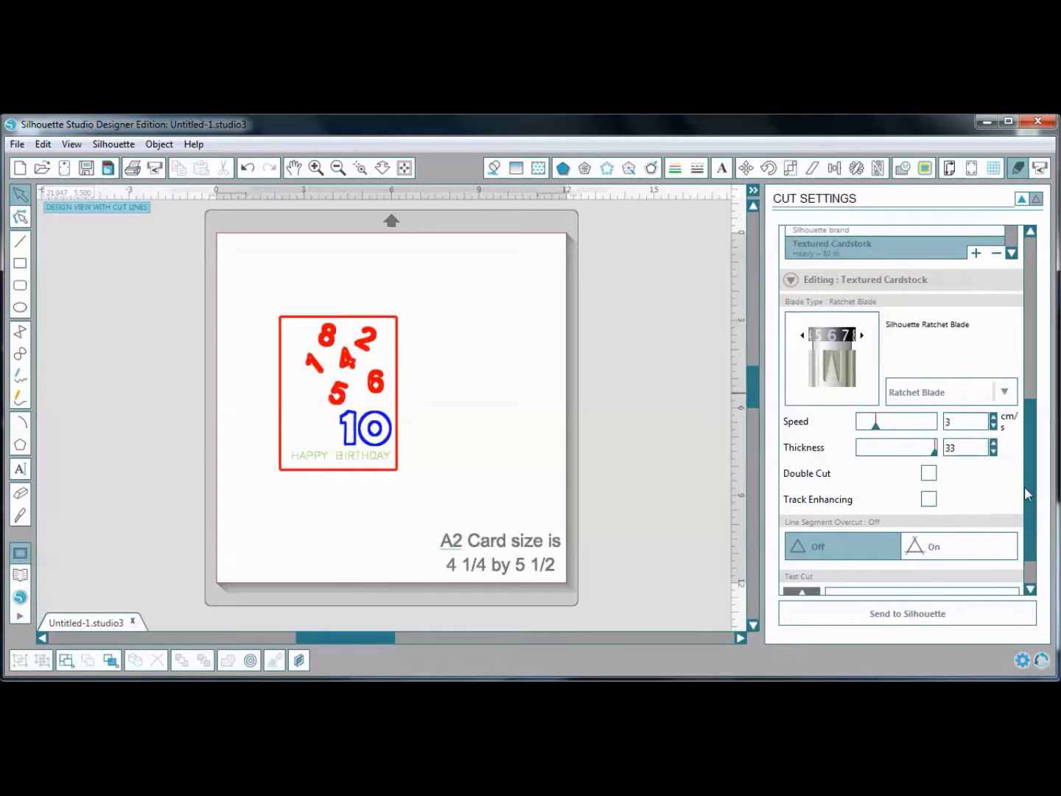
scroll(1034, 551, "down", 1)
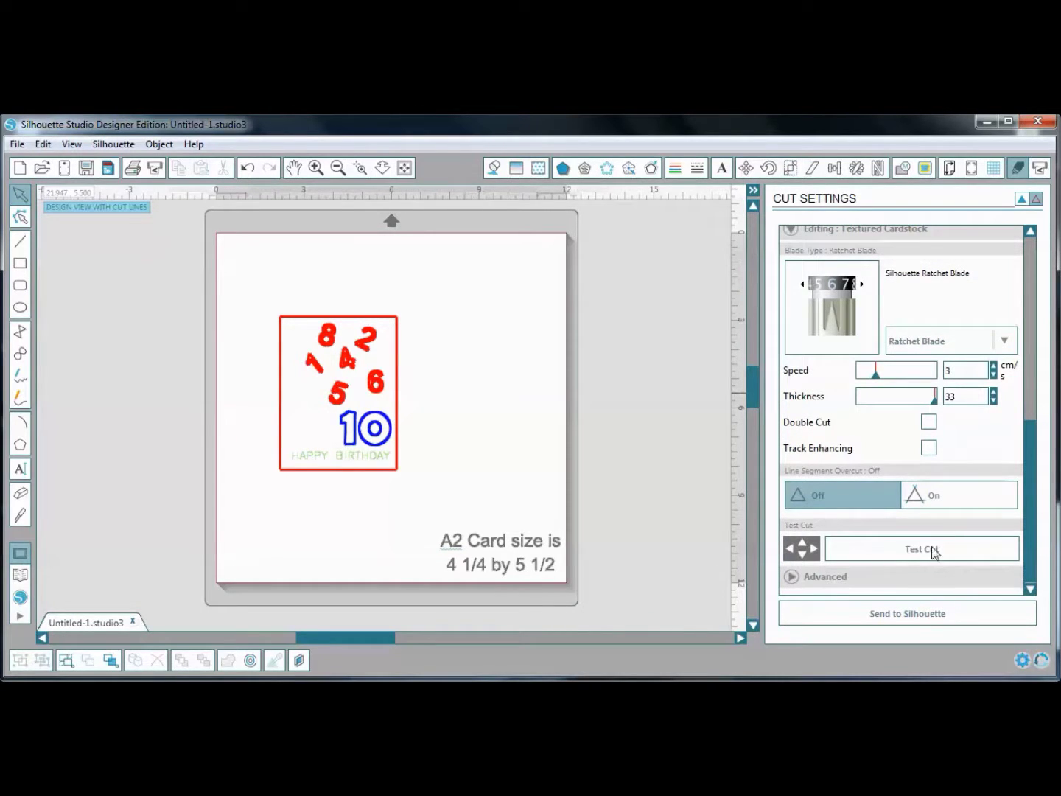